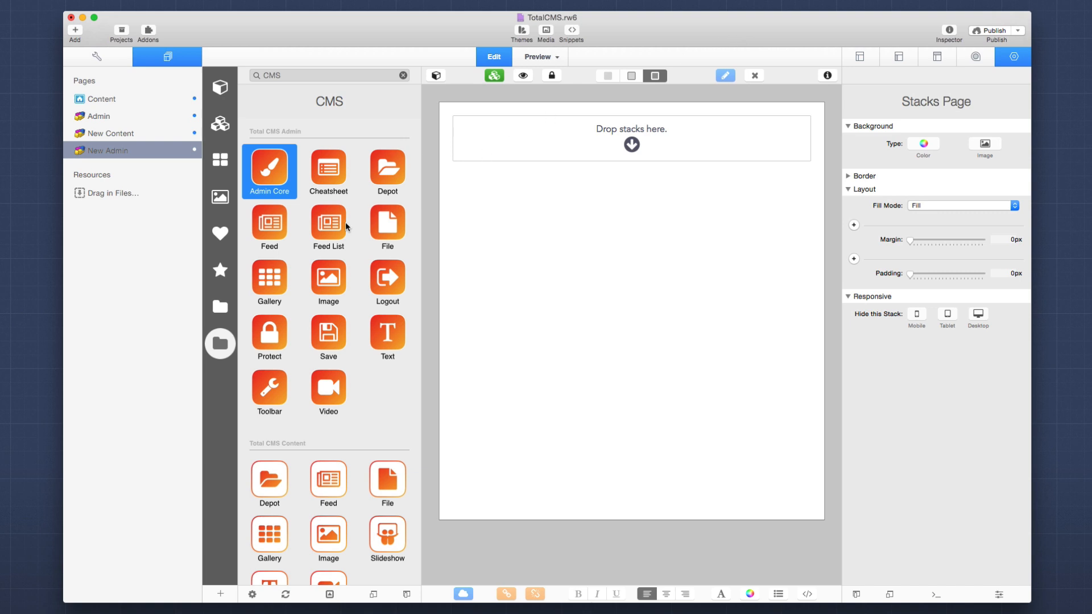
Add the Admin Core stack to the New Admin page, with a Total CMS Admin Text stack below it.
{"action": "scroll", "coordinate": [315, 303], "scroll_direction": "down", "scroll_amount": 3}
{"action": "scroll", "coordinate": [304, 370], "scroll_direction": "down", "scroll_amount": 3}
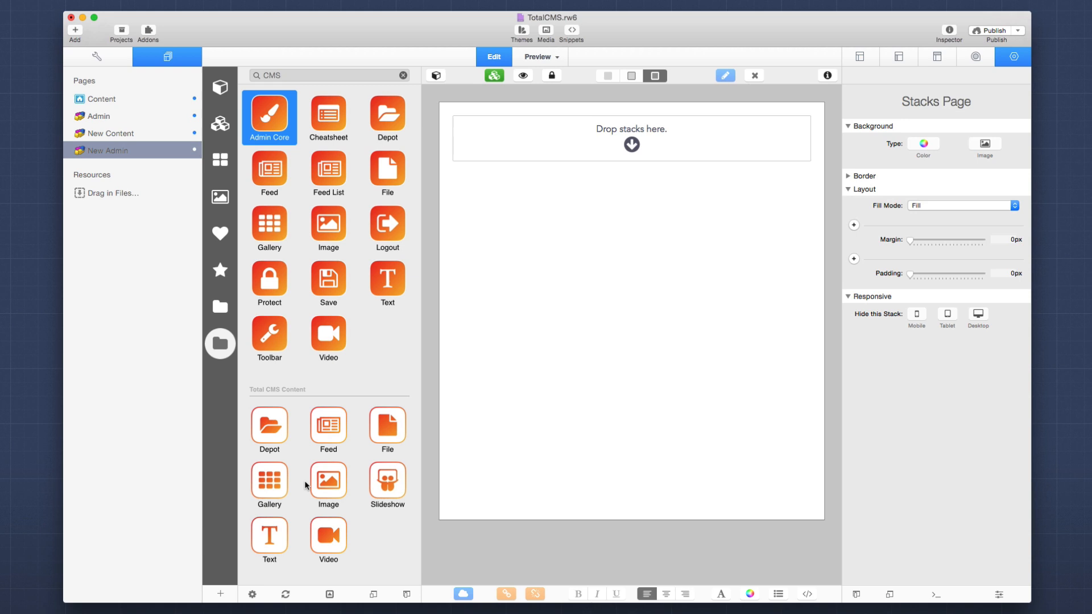
{"action": "scroll", "coordinate": [305, 485], "scroll_direction": "up", "scroll_amount": 3}
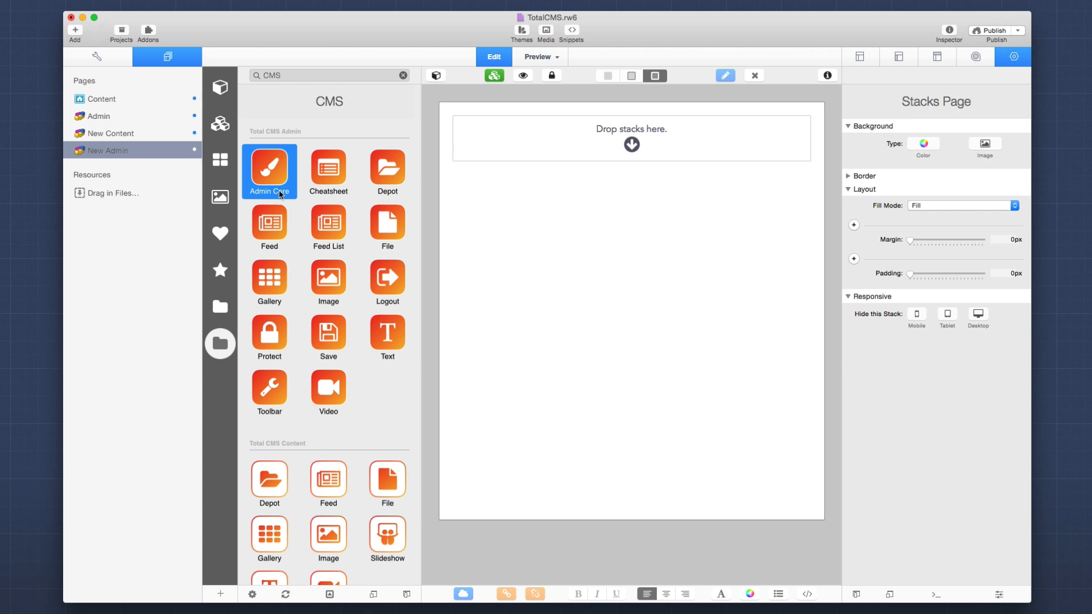
{"action": "left_click_drag", "start_coordinate": [269, 173], "coordinate": [602, 135]}
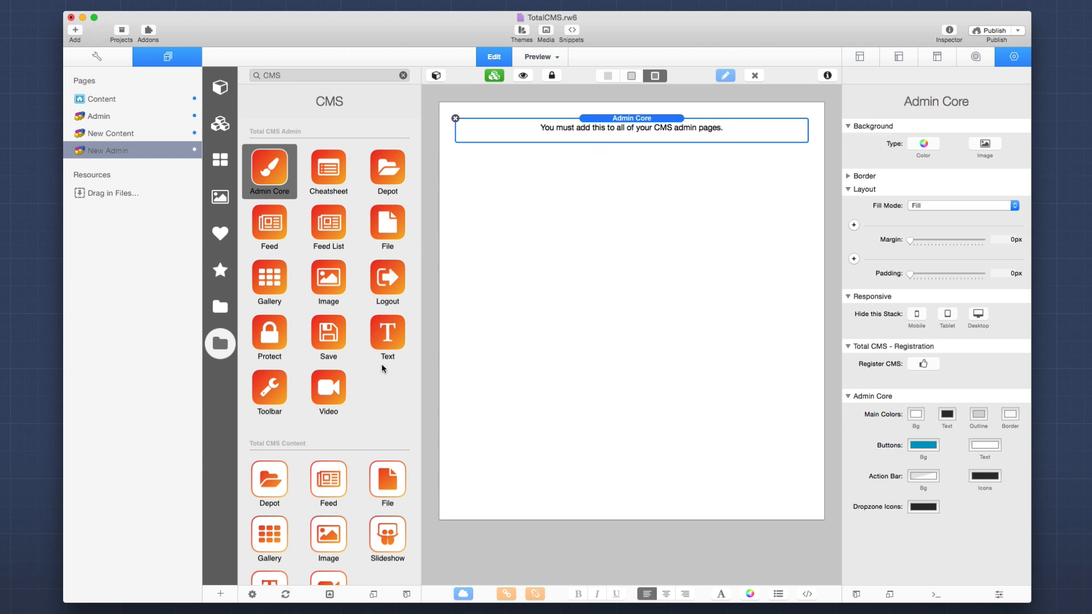
{"action": "left_click_drag", "start_coordinate": [384, 340], "coordinate": [548, 222]}
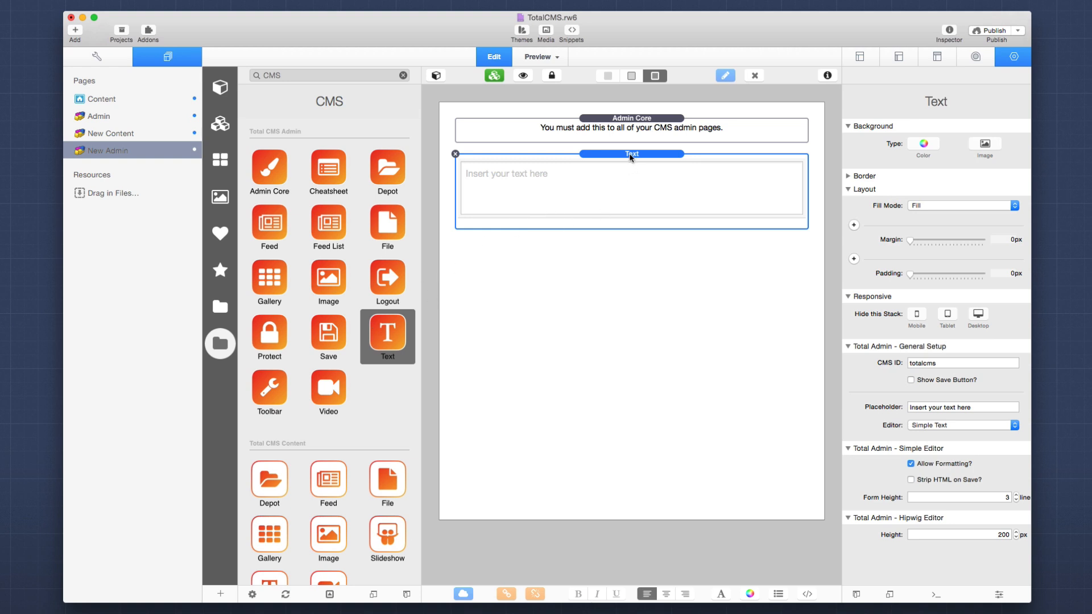
Show the admin Text stack's save button, set its CMS ID to demo, and preview the page.
{"action": "left_click", "coordinate": [911, 381]}
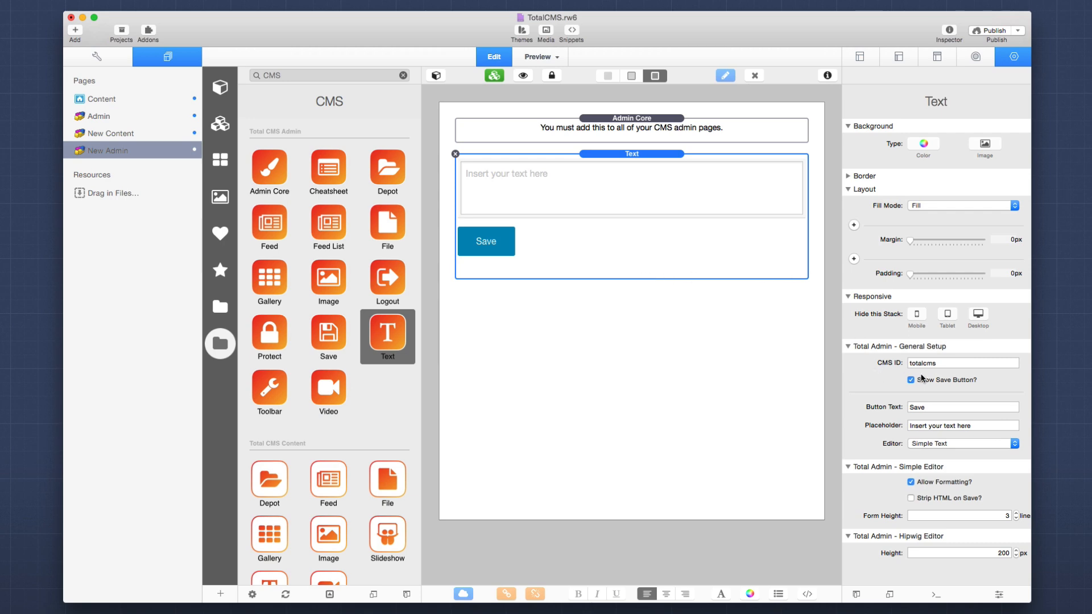
{"action": "left_click", "coordinate": [950, 362]}
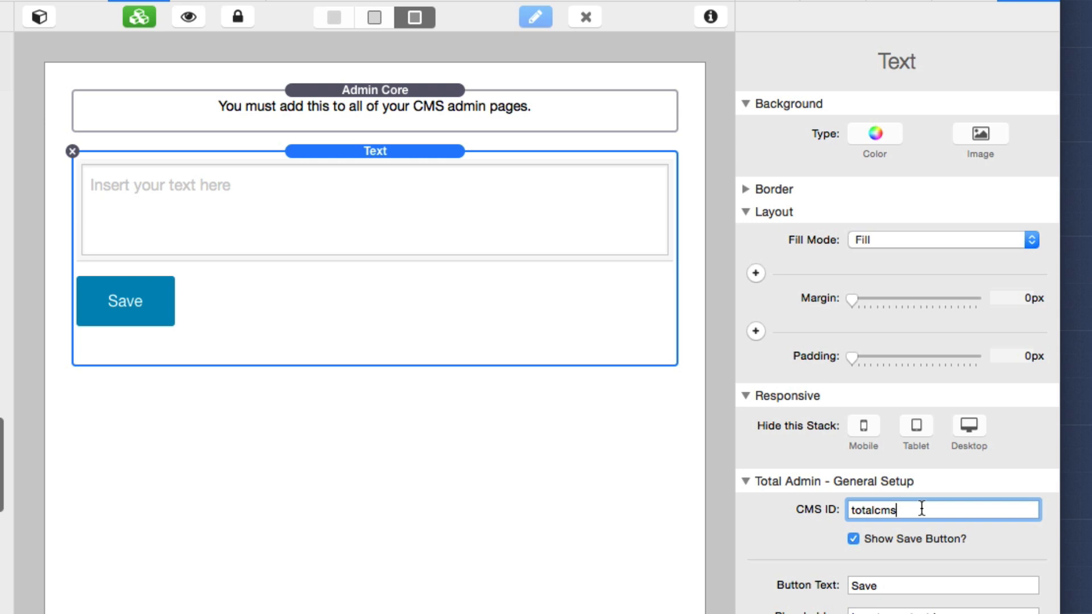
{"action": "key", "text": "super+a"}
{"action": "type", "text": "demo"}
{"action": "key", "text": "Tab"}
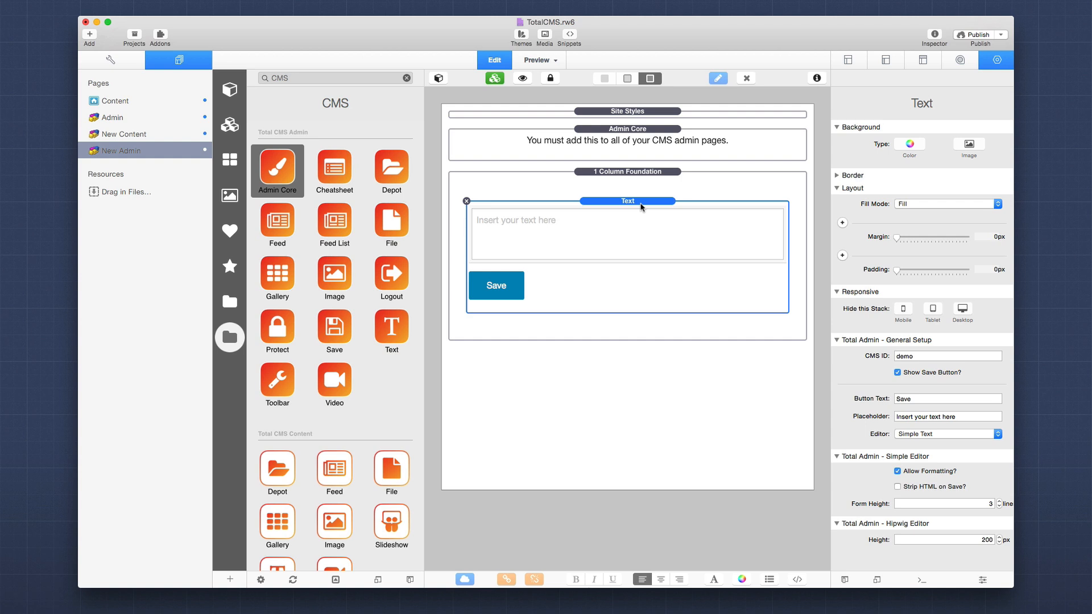
{"action": "key", "text": "super+r"}
Open the New Content page and add two Total CMS Content Text stacks to it.
{"action": "left_click", "coordinate": [142, 136]}
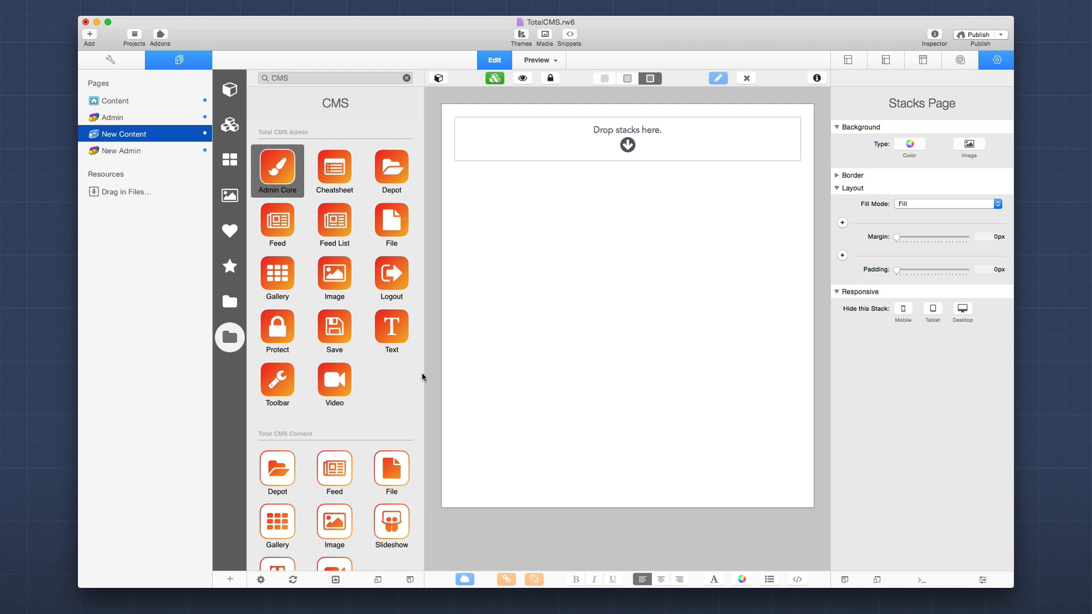
{"action": "scroll", "coordinate": [356, 434], "scroll_direction": "down", "scroll_amount": 5}
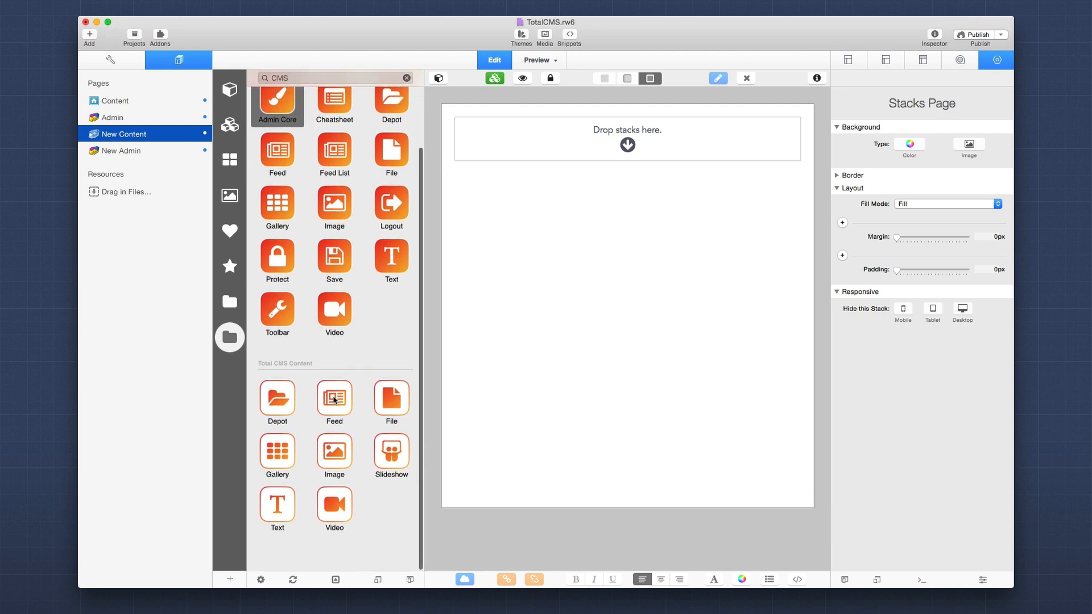
{"action": "left_click", "coordinate": [281, 511]}
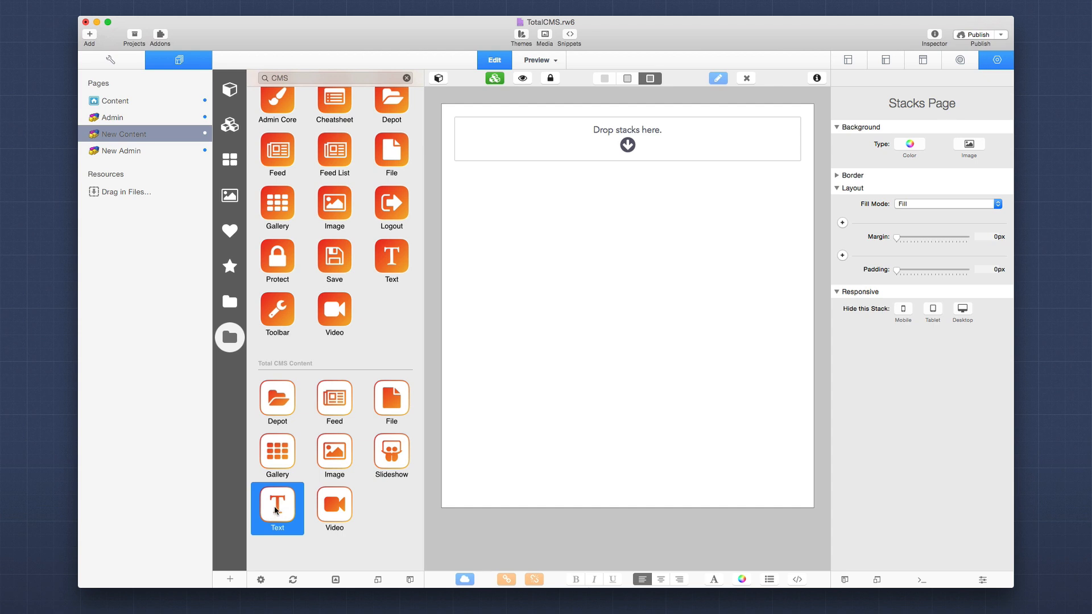
{"action": "left_click_drag", "start_coordinate": [278, 511], "coordinate": [658, 182]}
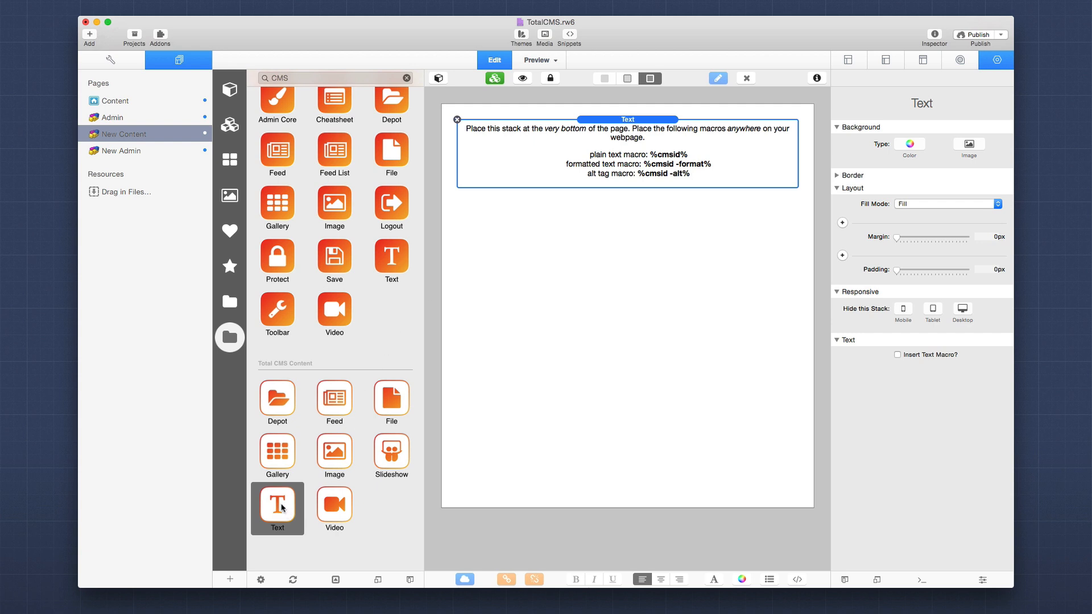
{"action": "left_click_drag", "start_coordinate": [281, 506], "coordinate": [618, 121]}
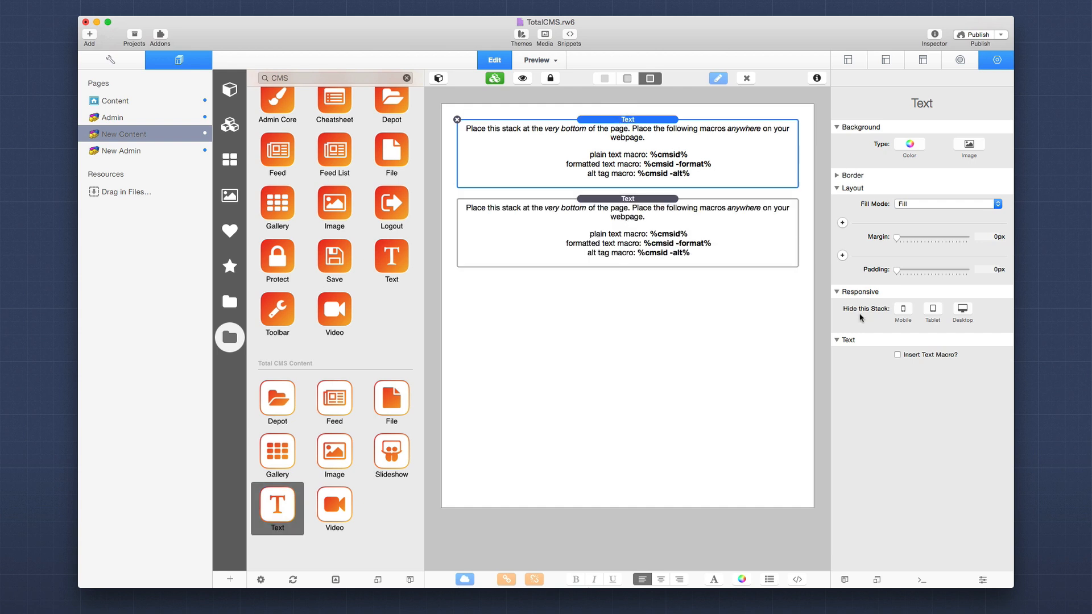
Make the first Text stack insert a text macro with CMS ID demo, and check the page in preview.
{"action": "left_click", "coordinate": [898, 355]}
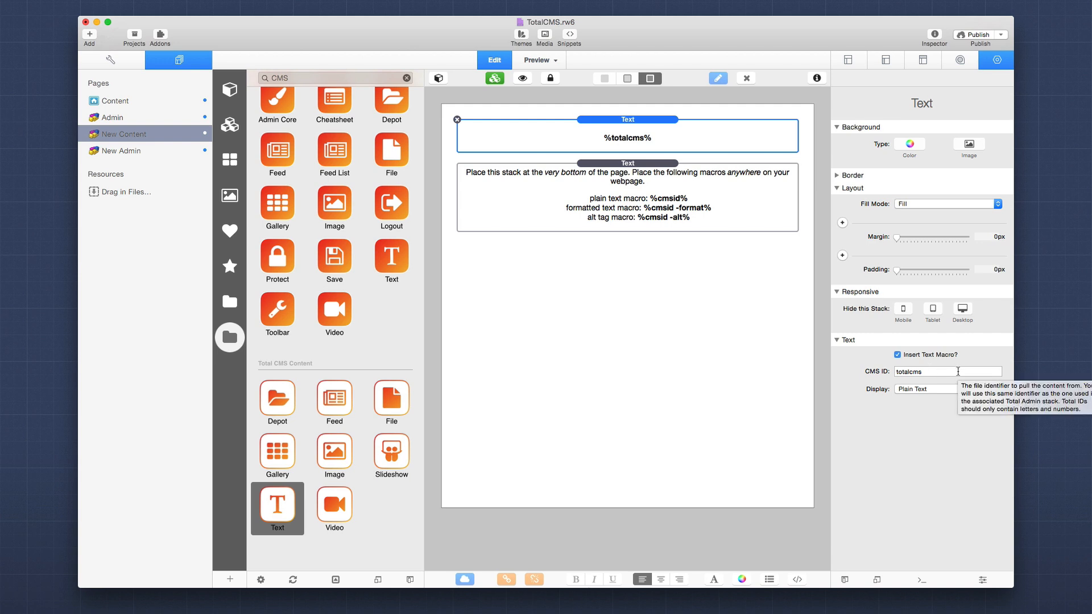
{"action": "left_click", "coordinate": [959, 371]}
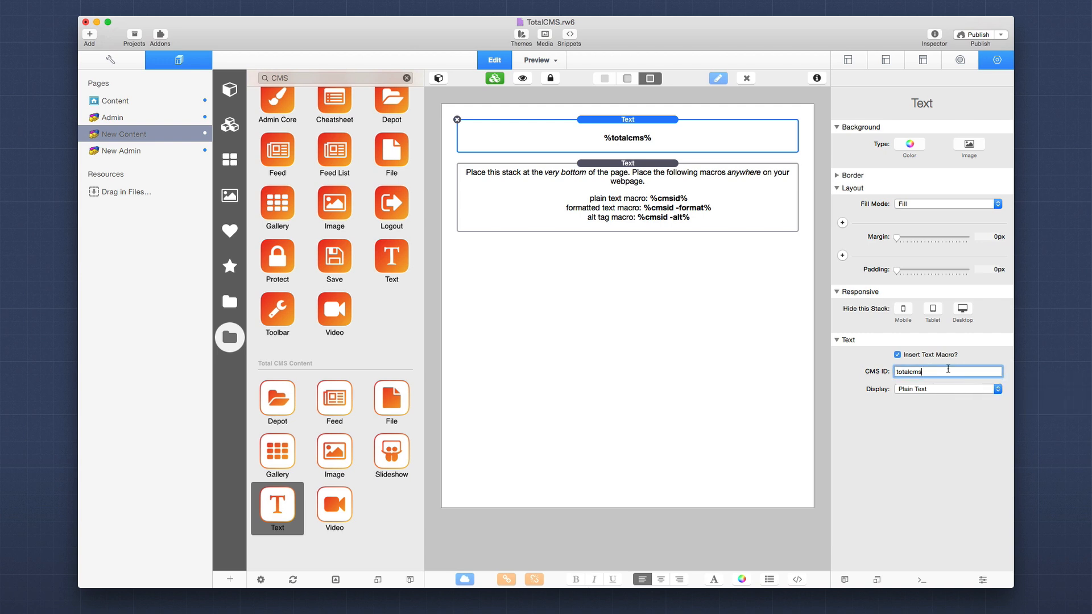
{"action": "double_click", "coordinate": [948, 369]}
{"action": "type", "text": "demo"}
{"action": "key", "text": "Return"}
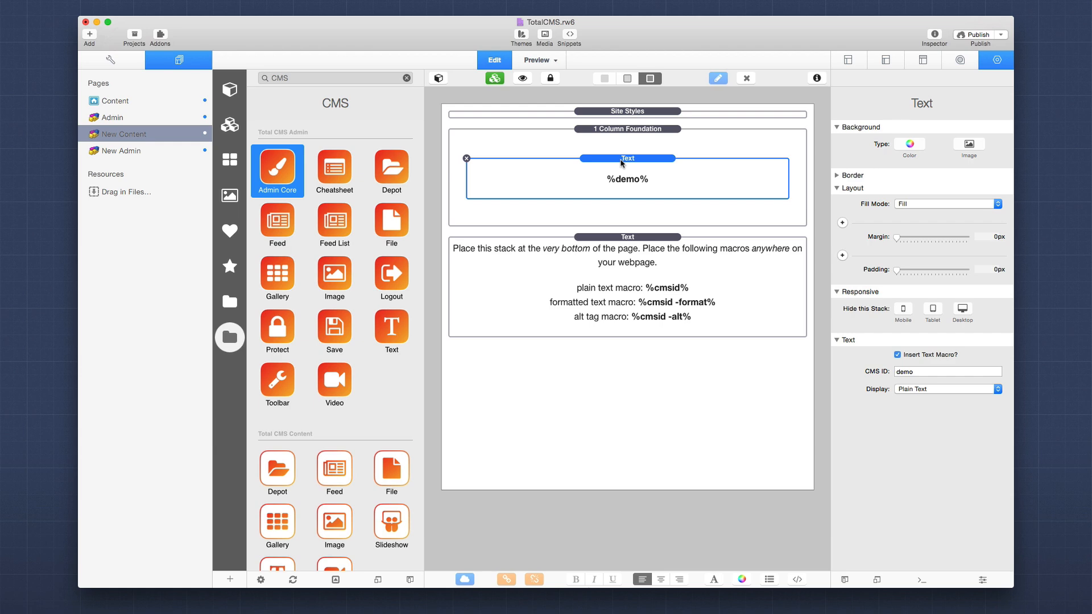
{"action": "key", "text": "super+shift+p"}
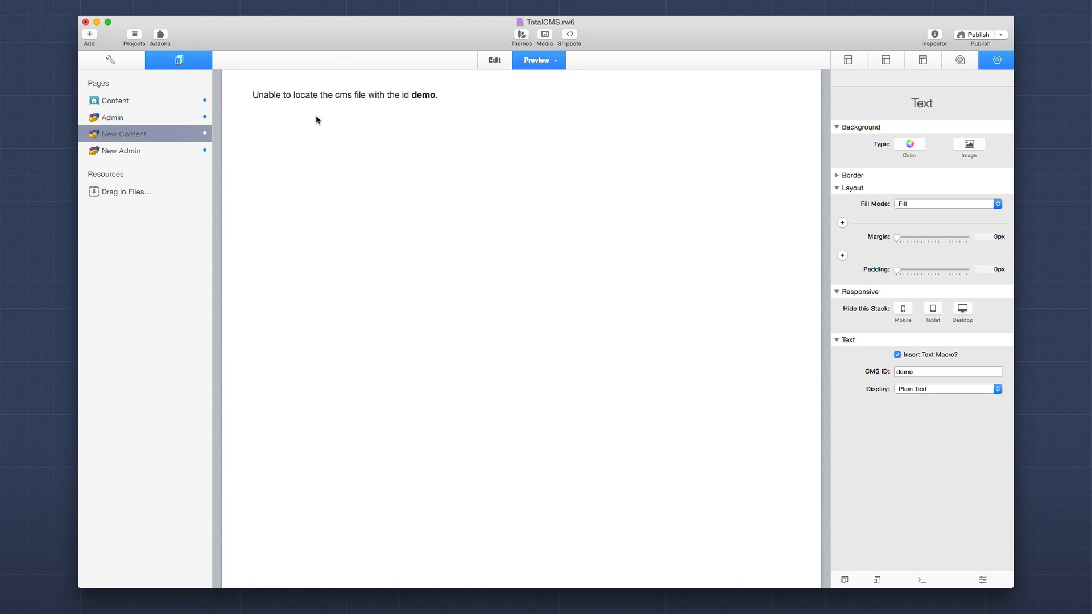
{"action": "key", "text": "super+e"}
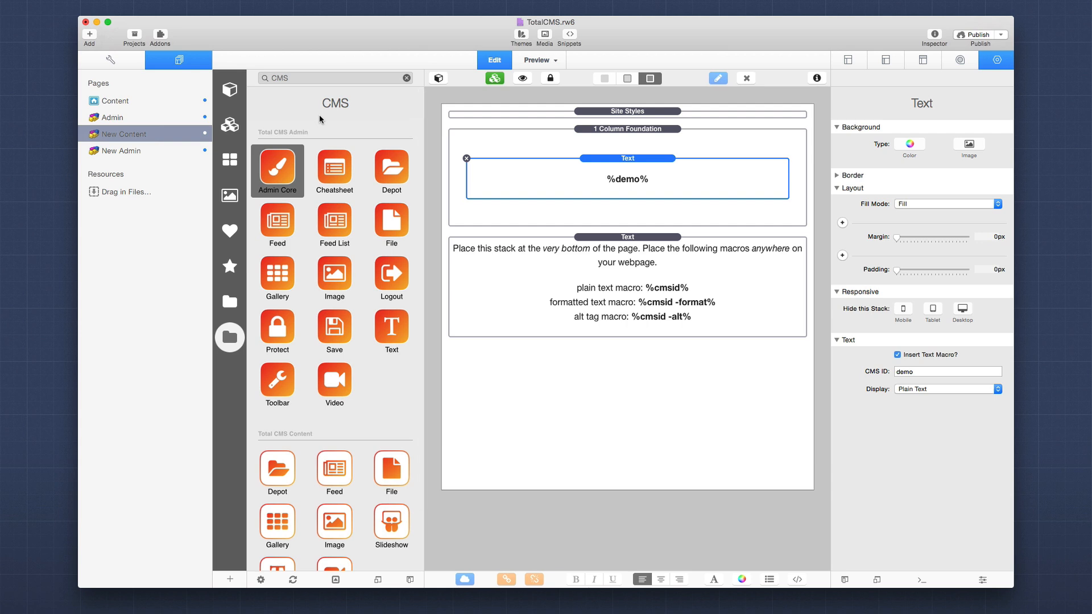
Preview the New Admin page, paste the copied sample paragraph into the text field, save it, and return to the New Content page.
{"action": "left_click", "coordinate": [158, 153]}
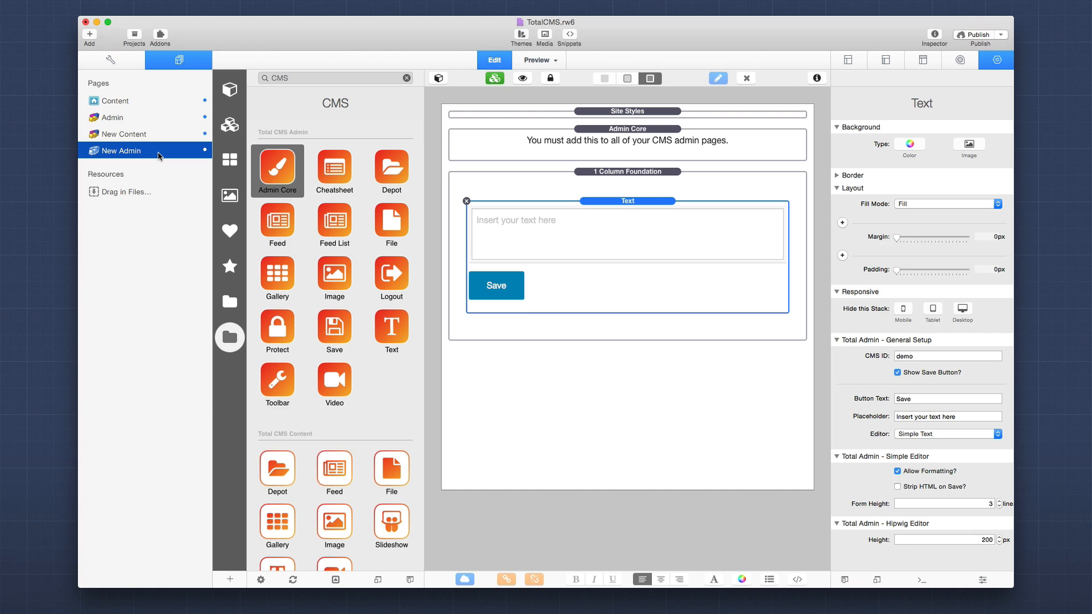
{"action": "key", "text": "super+r"}
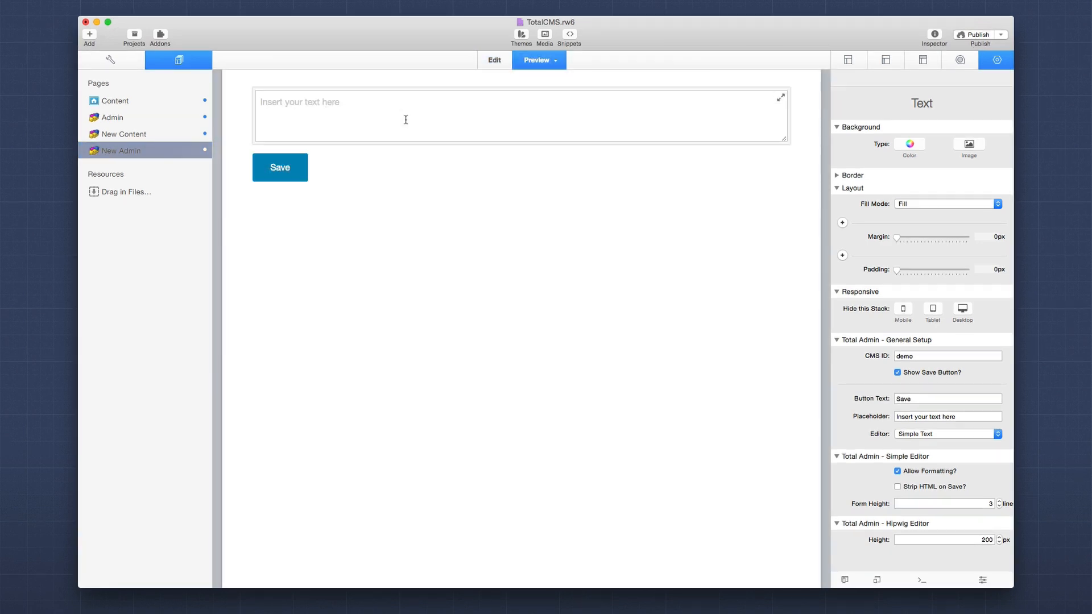
{"action": "left_click", "coordinate": [406, 119]}
{"action": "key", "text": "super+v"}
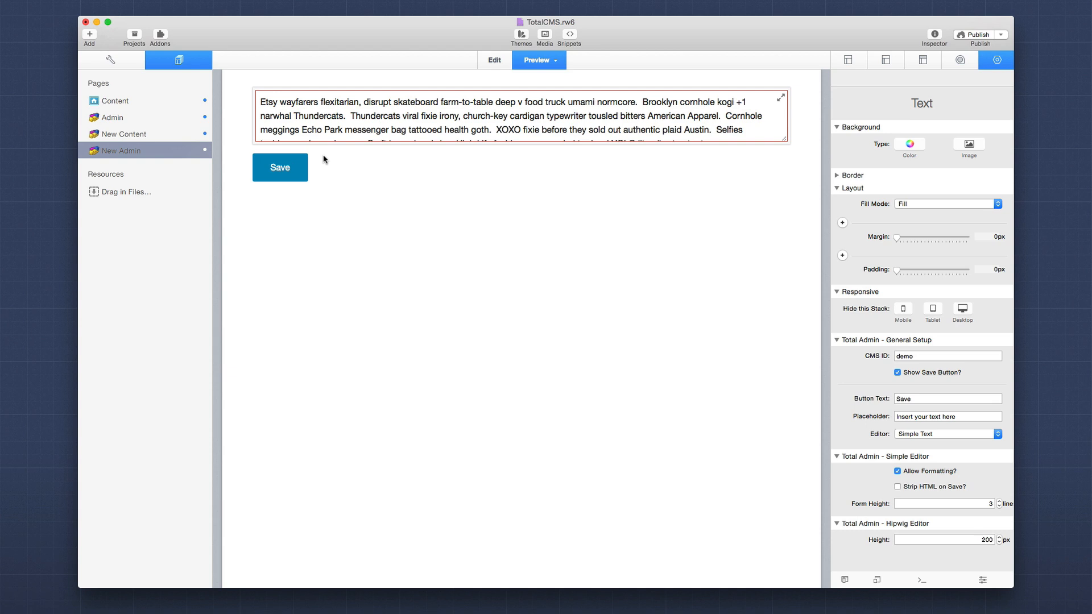
{"action": "left_click", "coordinate": [279, 171]}
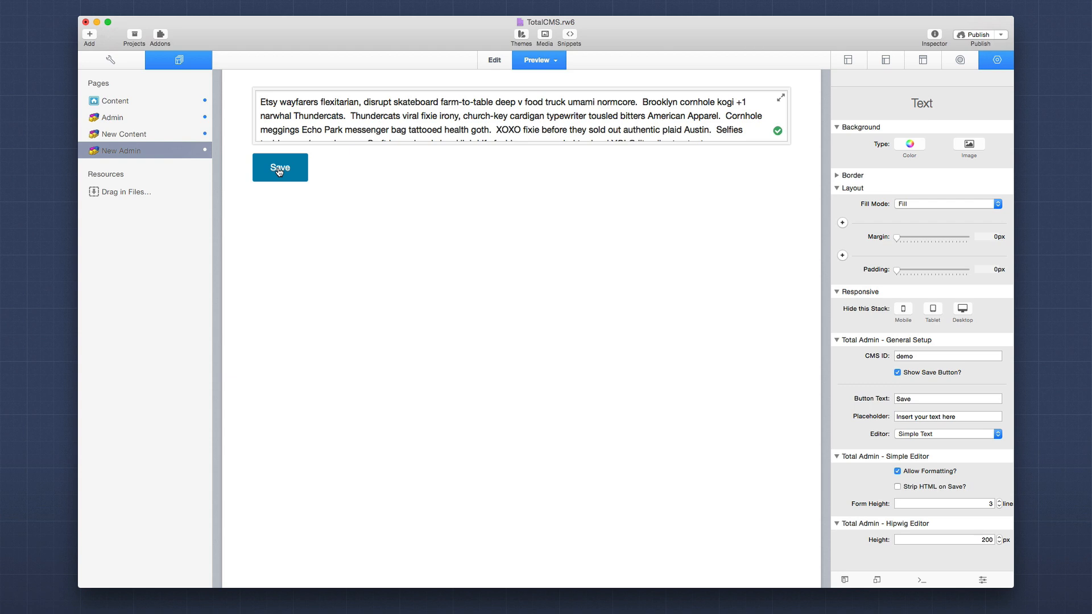
{"action": "left_click", "coordinate": [146, 135]}
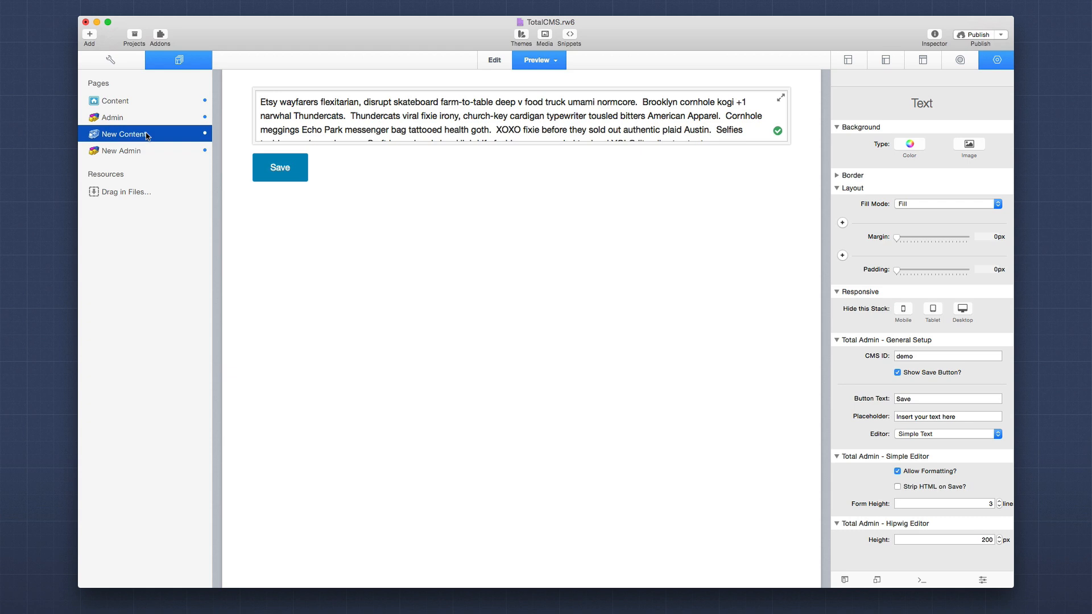
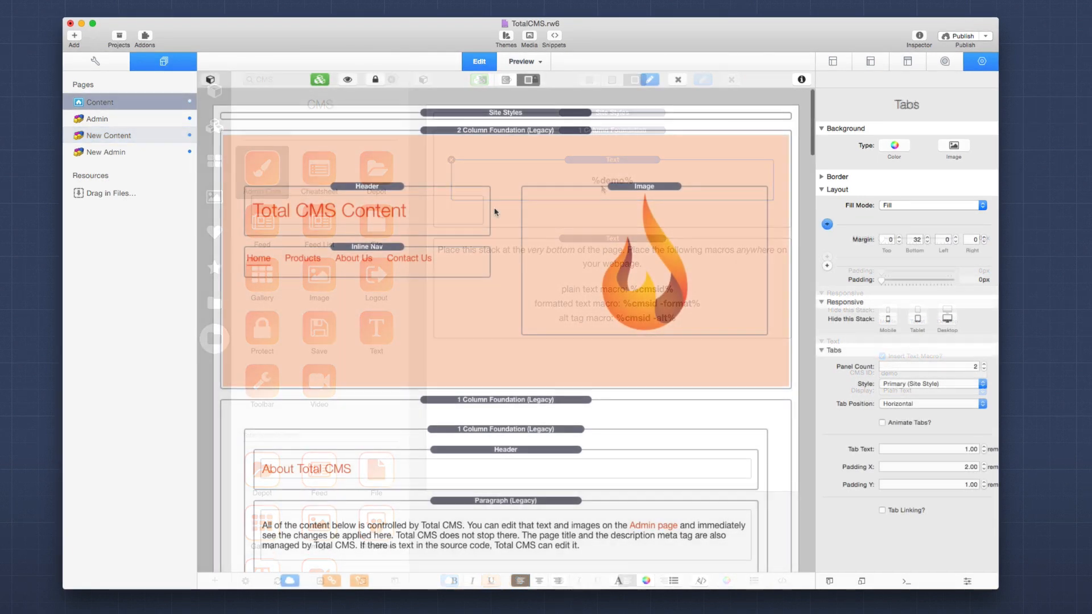
Examine the Tabs stack on the Content page and open the first tab's title to inspect its macro.
{"action": "scroll", "coordinate": [494, 212], "scroll_direction": "down", "scroll_amount": 10}
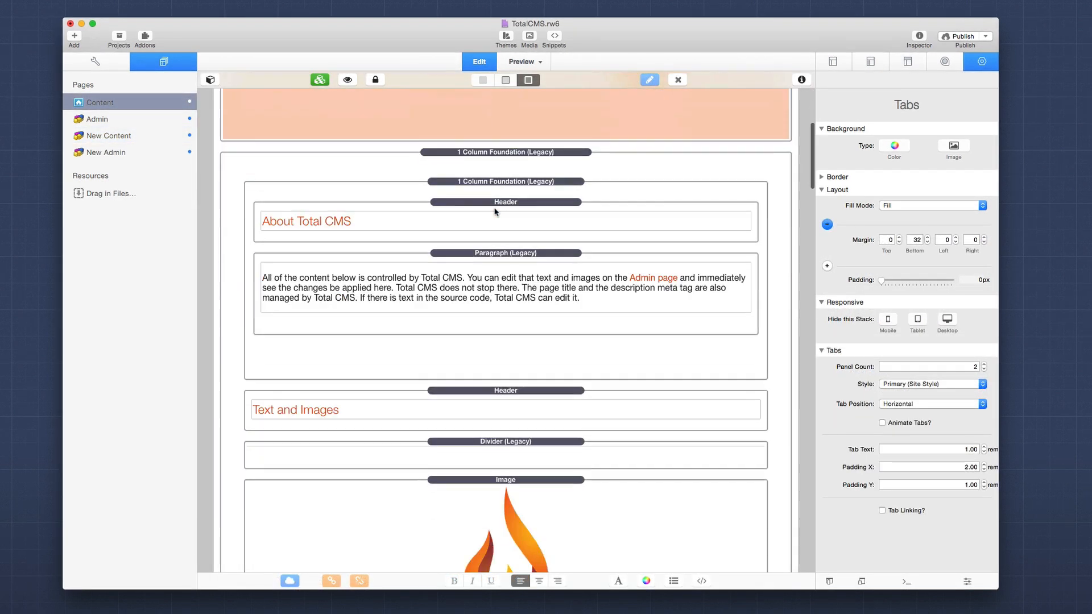
{"action": "scroll", "coordinate": [494, 212], "scroll_direction": "down", "scroll_amount": 5}
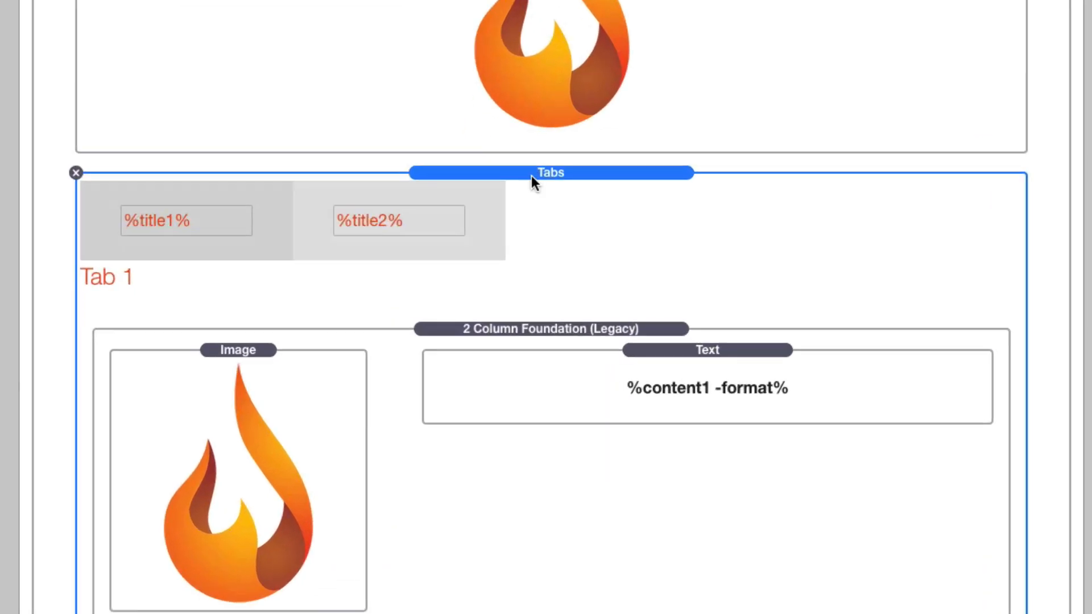
{"action": "scroll", "coordinate": [531, 176], "scroll_direction": "down", "scroll_amount": 3}
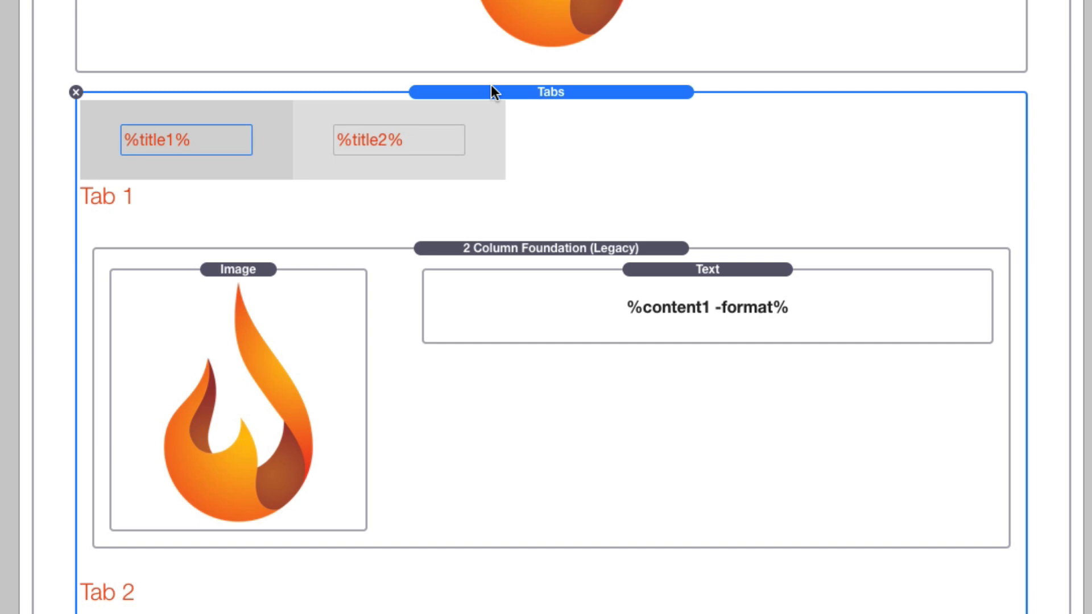
{"action": "left_click", "coordinate": [196, 137]}
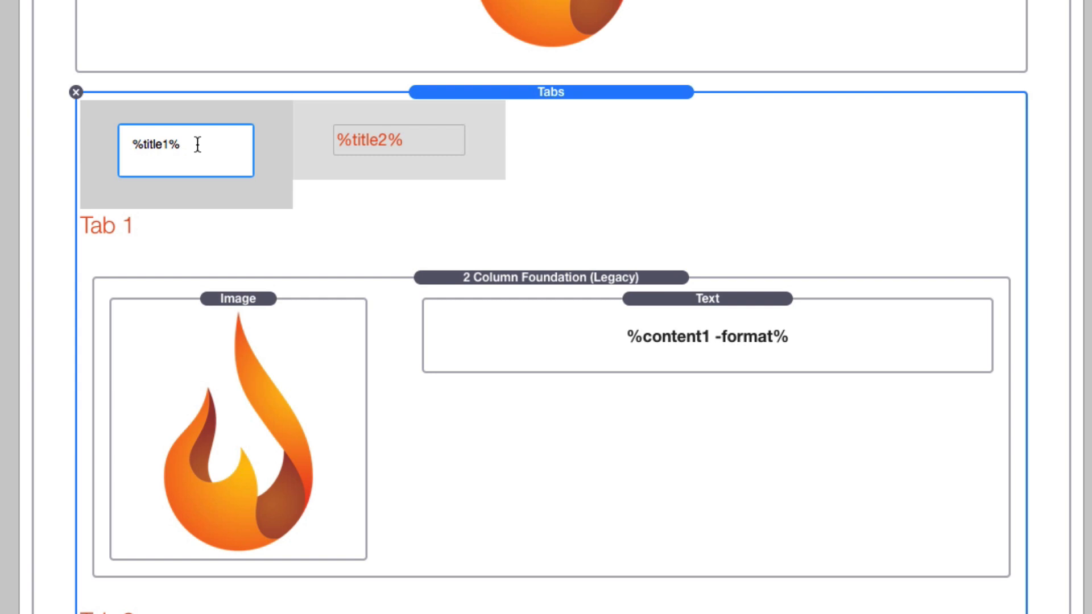
{"action": "left_click", "coordinate": [523, 93]}
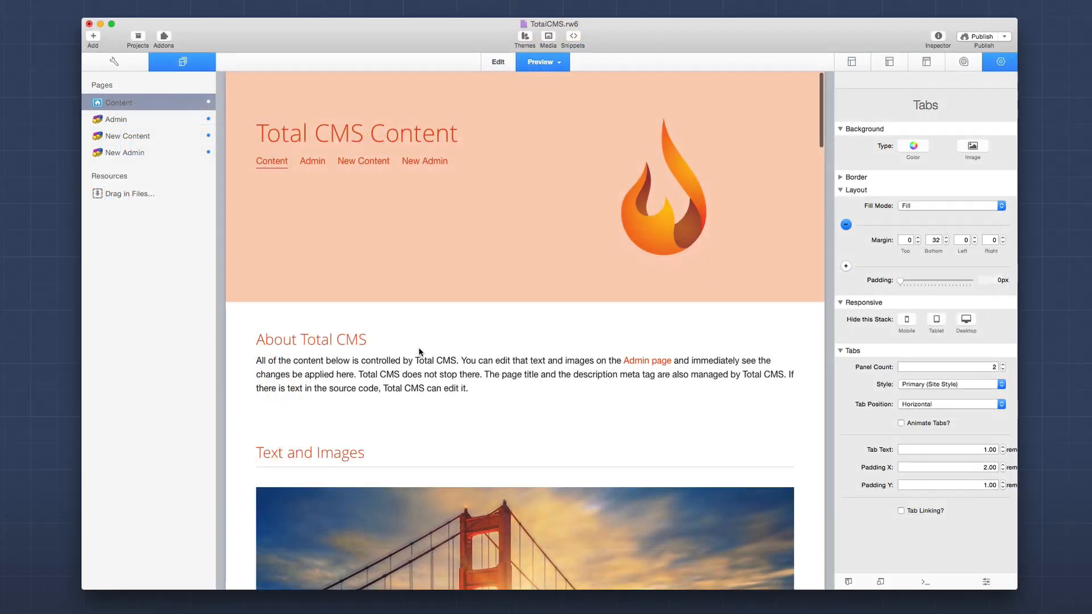
Review the Content page in preview, comparing the "Away for a moment" and "West Coast - Monterey County" tabs and viewing the gallery.
{"action": "scroll", "coordinate": [419, 349], "scroll_direction": "down", "scroll_amount": 10}
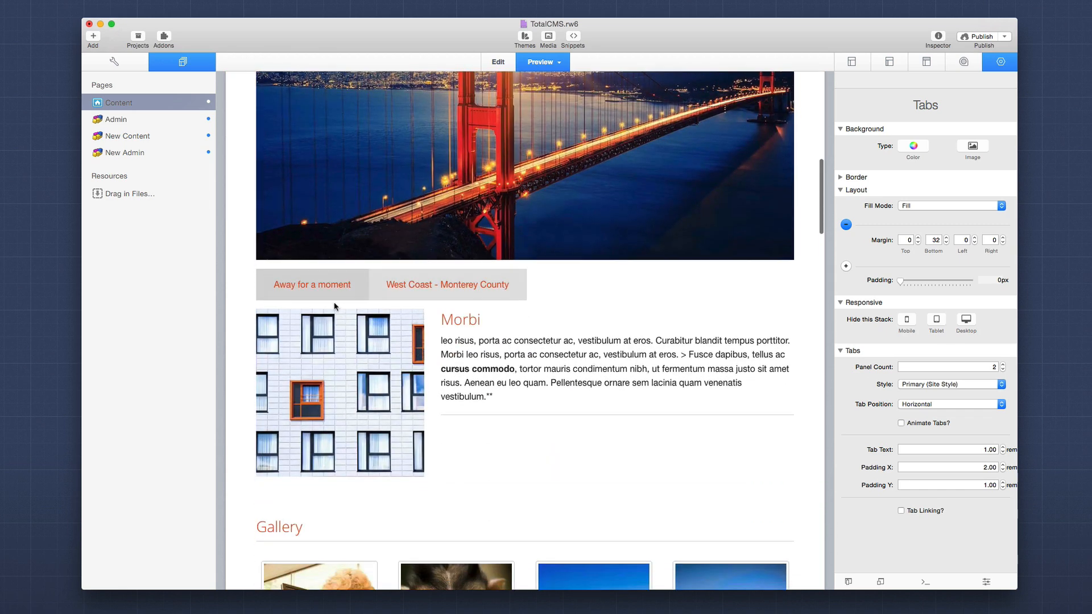
{"action": "left_click", "coordinate": [385, 294]}
{"action": "left_click", "coordinate": [326, 292]}
{"action": "left_click", "coordinate": [375, 288]}
{"action": "left_click", "coordinate": [320, 288]}
{"action": "left_click", "coordinate": [401, 286]}
{"action": "left_click", "coordinate": [305, 284]}
{"action": "left_click", "coordinate": [424, 293]}
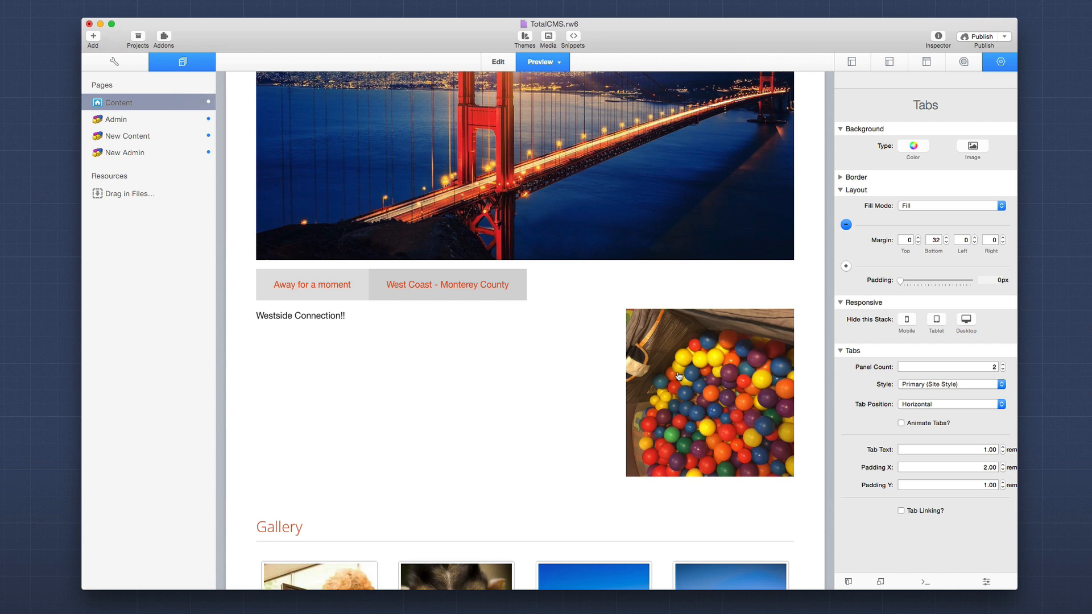
{"action": "scroll", "coordinate": [654, 398], "scroll_direction": "down", "scroll_amount": 5}
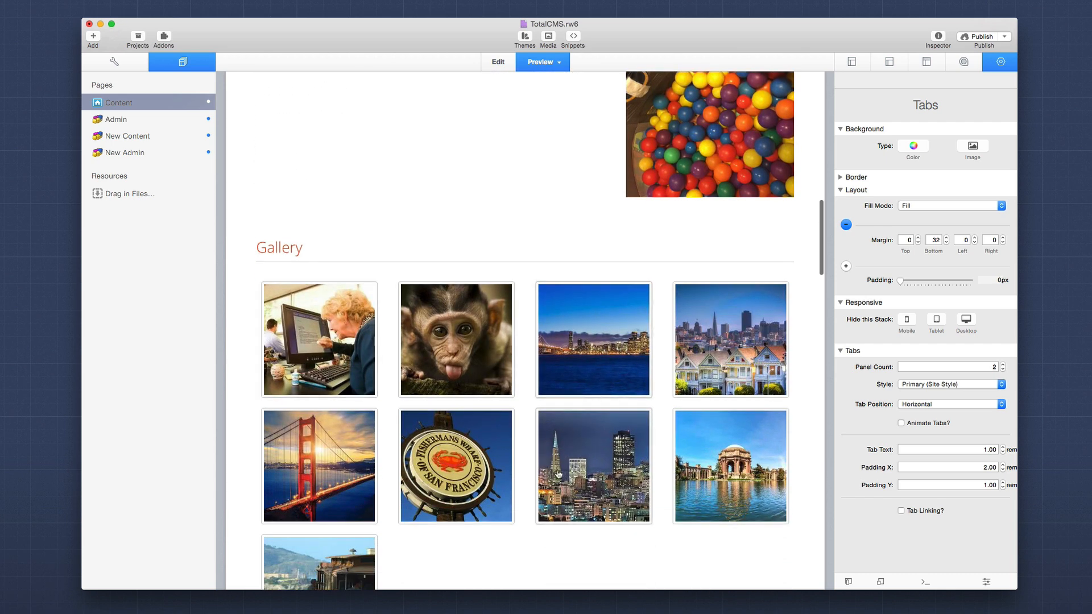
{"action": "scroll", "coordinate": [523, 517], "scroll_direction": "up", "scroll_amount": 6}
{"action": "scroll", "coordinate": [524, 519], "scroll_direction": "up", "scroll_amount": 6}
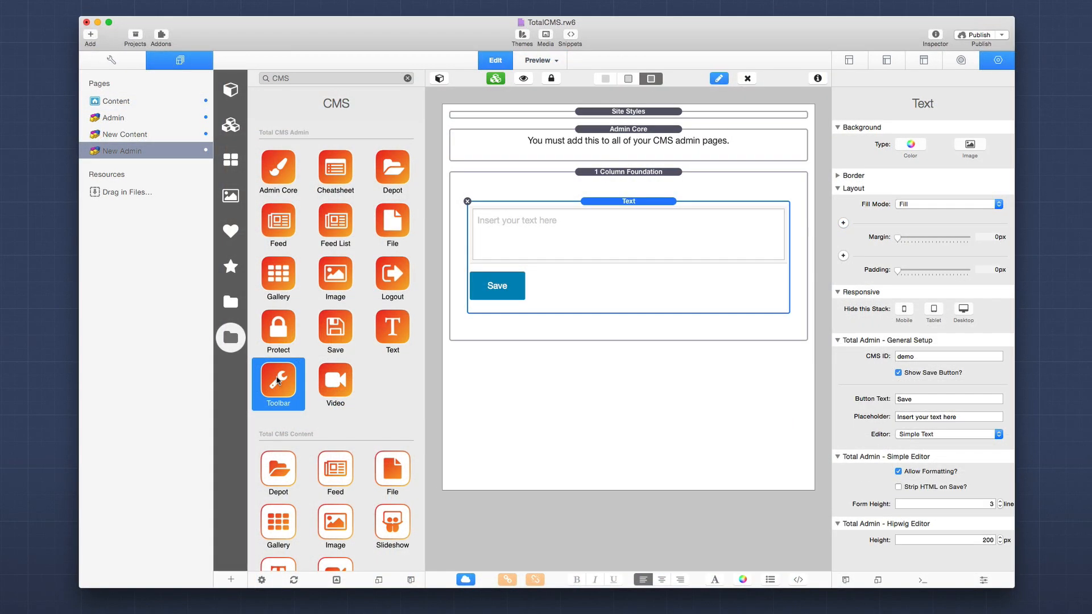
Add the Total CMS Toolbar stack directly above the Text stack on the New Admin page and preview the page.
{"action": "left_click_drag", "start_coordinate": [278, 381], "coordinate": [479, 204]}
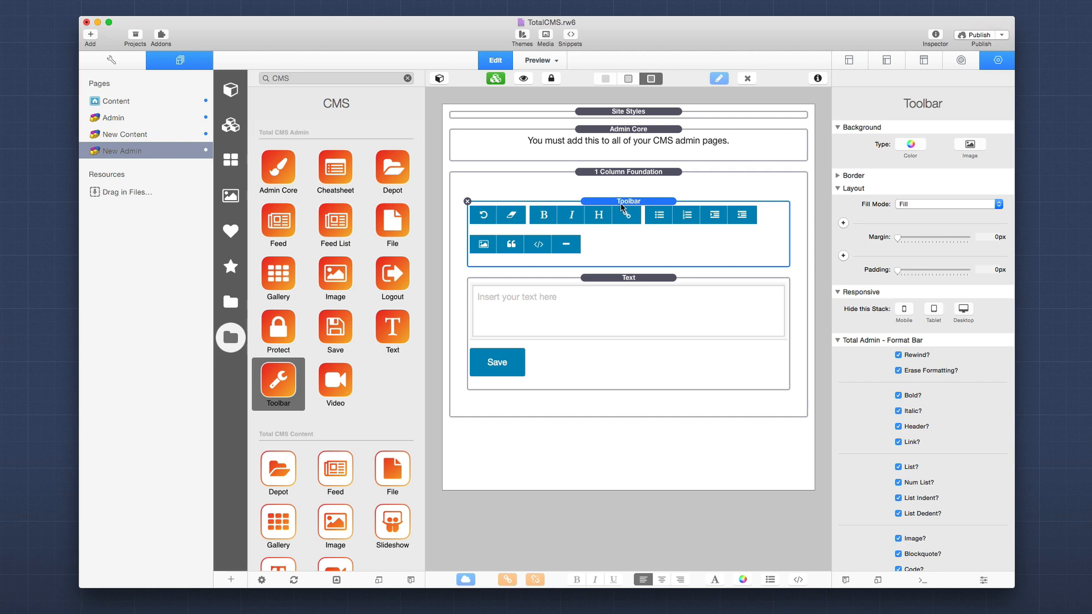
{"action": "key", "text": "super+r"}
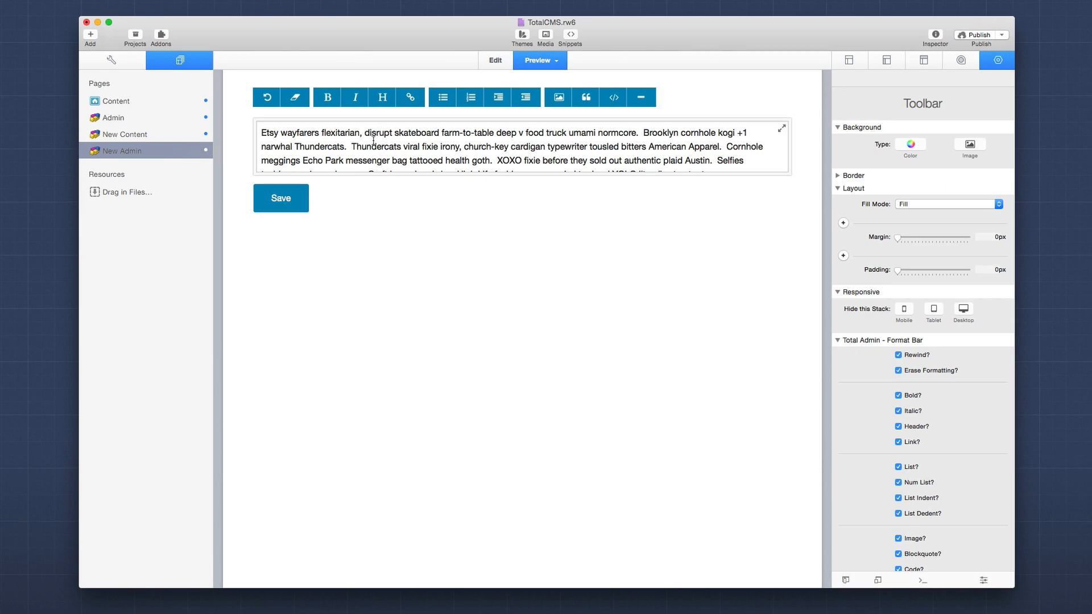
Apply bold formatting to "disrupt skateboard" in the first line of the admin text.
{"action": "mouse_move", "coordinate": [365, 133]}
{"action": "left_mouse_down"}
{"action": "mouse_move", "coordinate": [443, 133]}
{"action": "mouse_move", "coordinate": [395, 144]}
{"action": "left_mouse_up"}
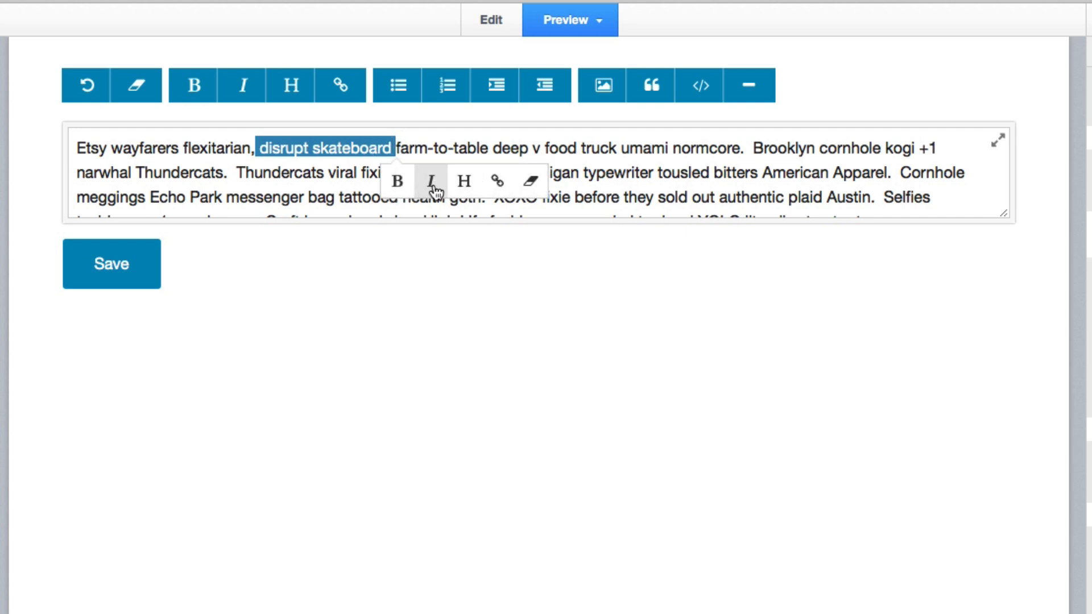
{"action": "left_click", "coordinate": [396, 185]}
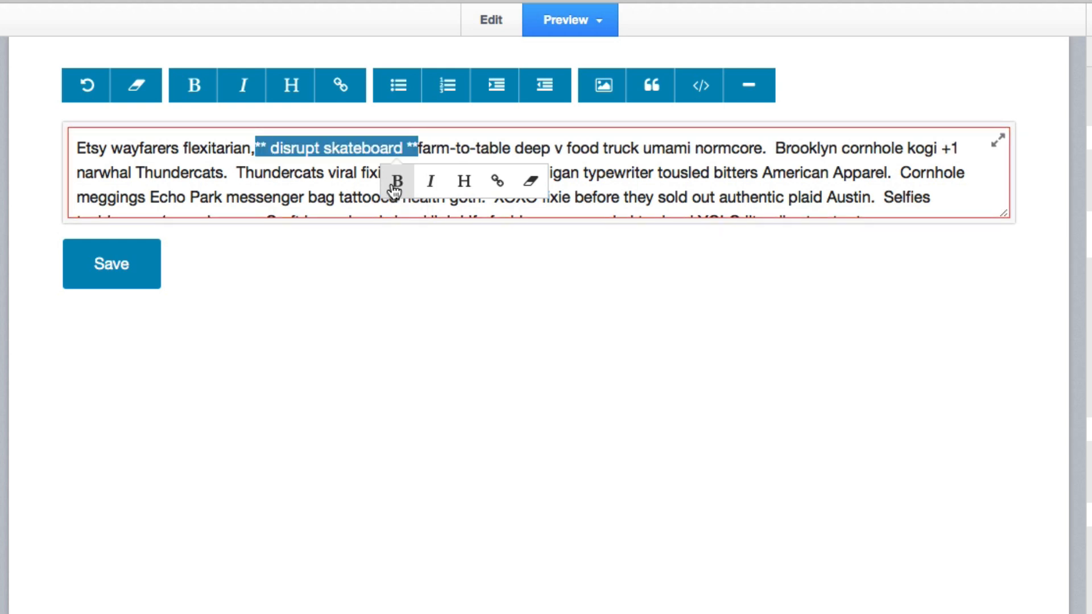
{"action": "left_click", "coordinate": [394, 185]}
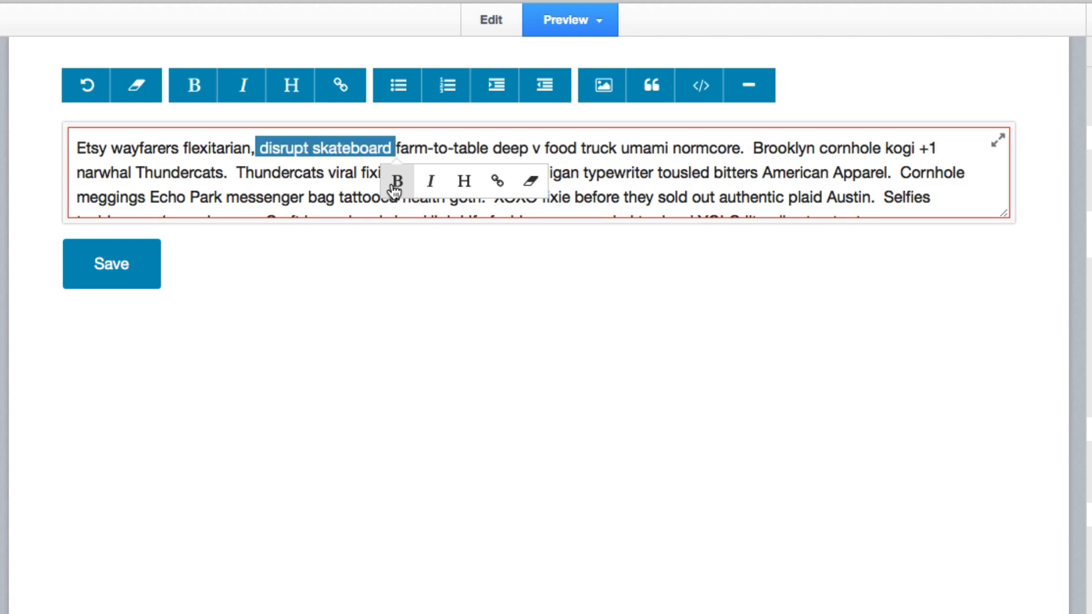
{"action": "left_click", "coordinate": [394, 184]}
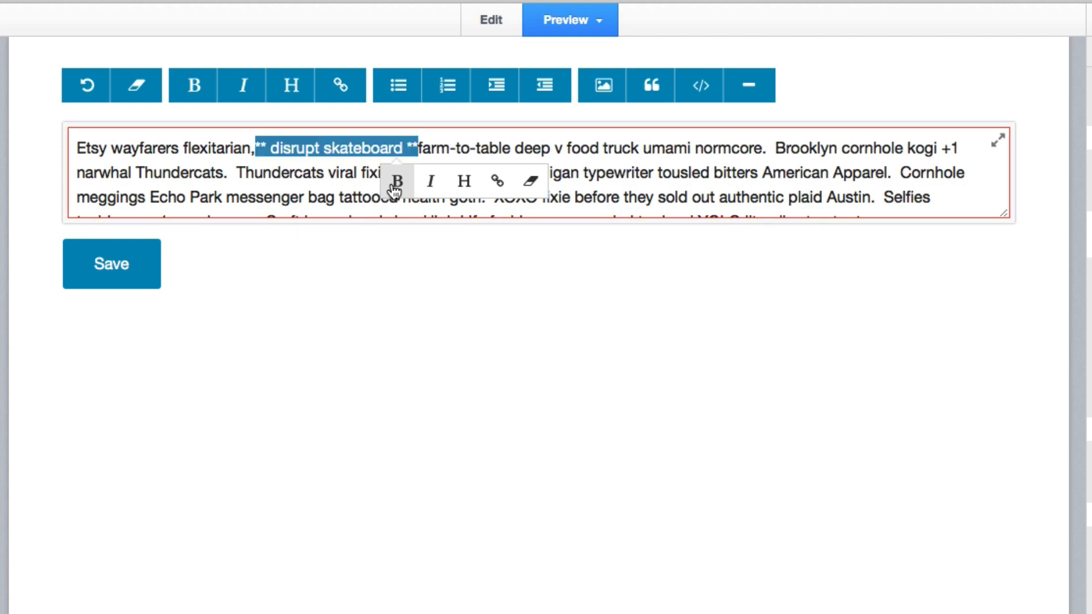
{"action": "left_click", "coordinate": [272, 164]}
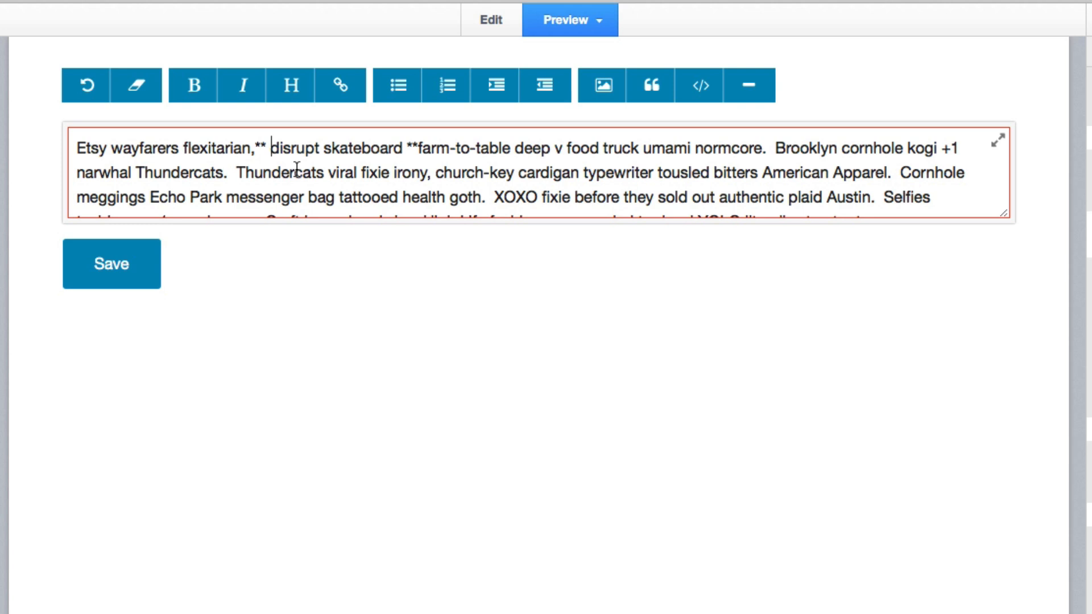
Italicize the word "Thundercats" that starts the second sentence's follow-up, before "viral fixie irony", and save the text.
{"action": "double_click", "coordinate": [297, 170]}
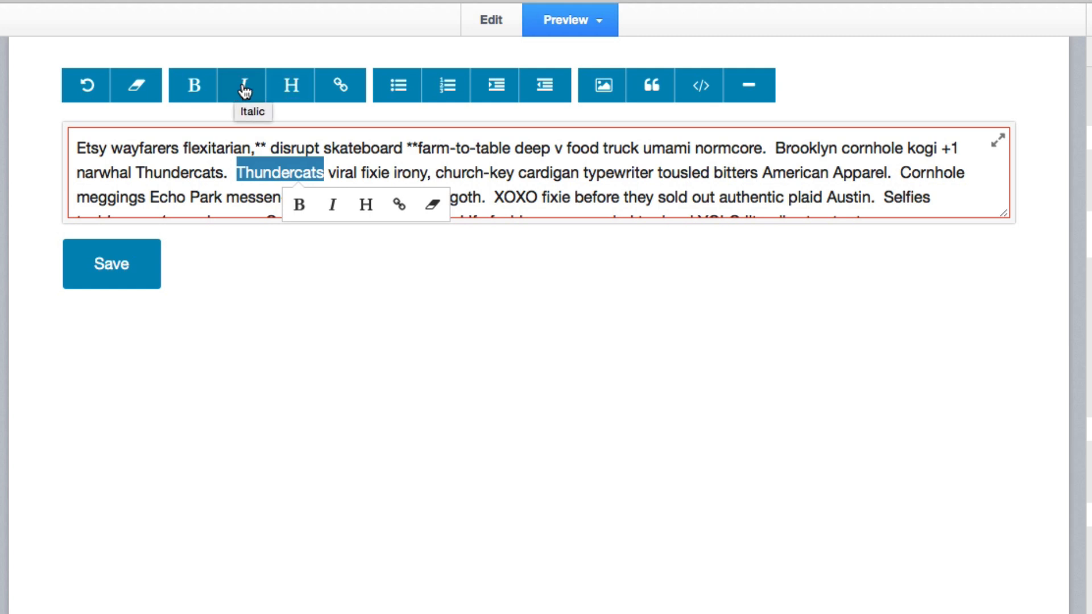
{"action": "left_click", "coordinate": [244, 91]}
{"action": "left_click", "coordinate": [262, 173]}
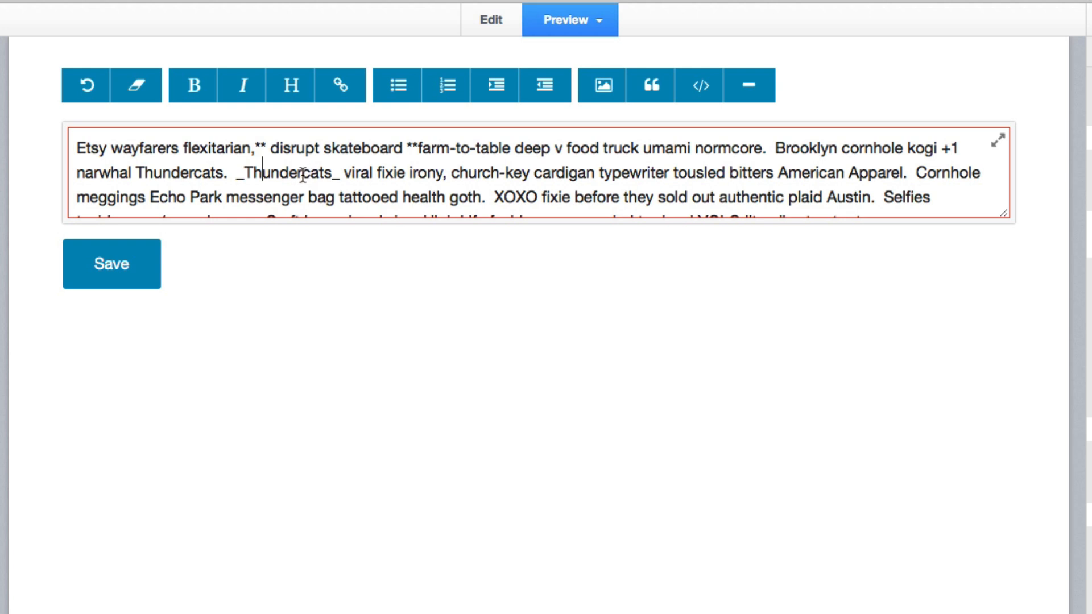
{"action": "left_click", "coordinate": [121, 275]}
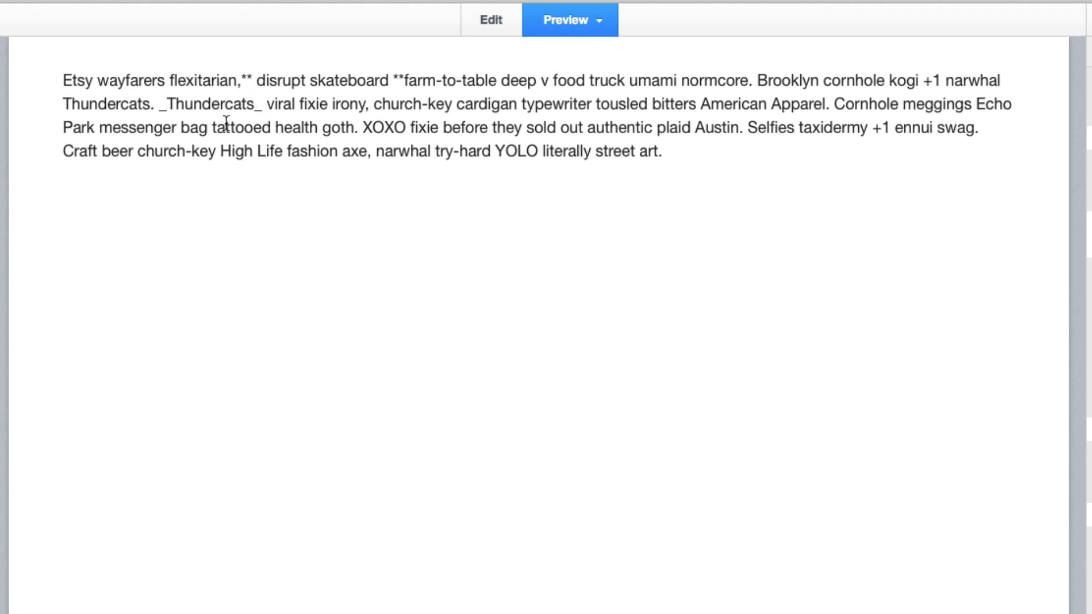
Set the display of the demo macro's Text stack on the New Content page to Formatted Text.
{"action": "left_click", "coordinate": [359, 118]}
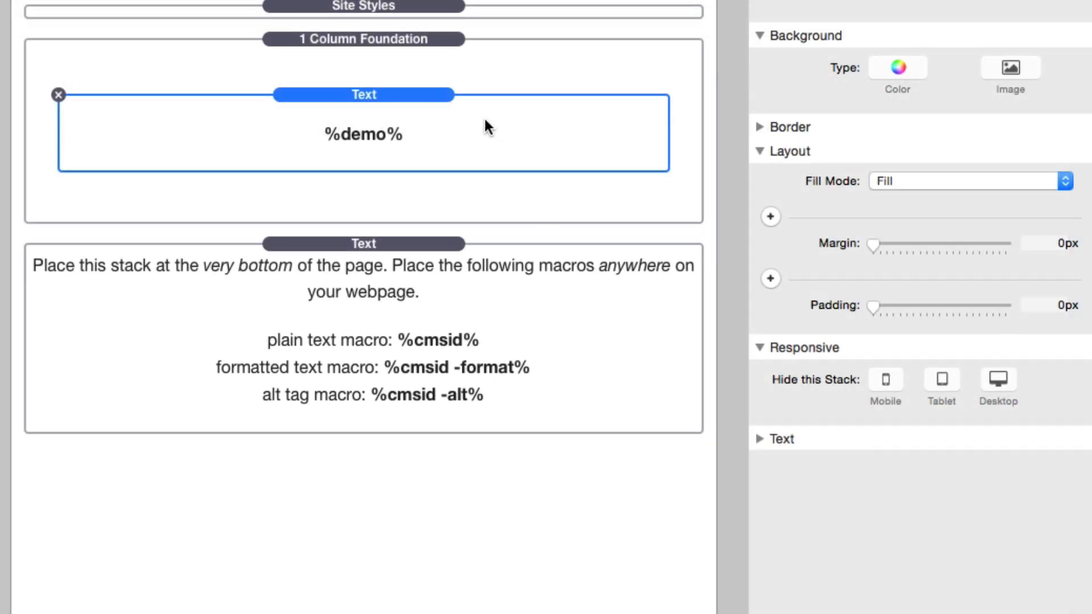
{"action": "left_click", "coordinate": [768, 439]}
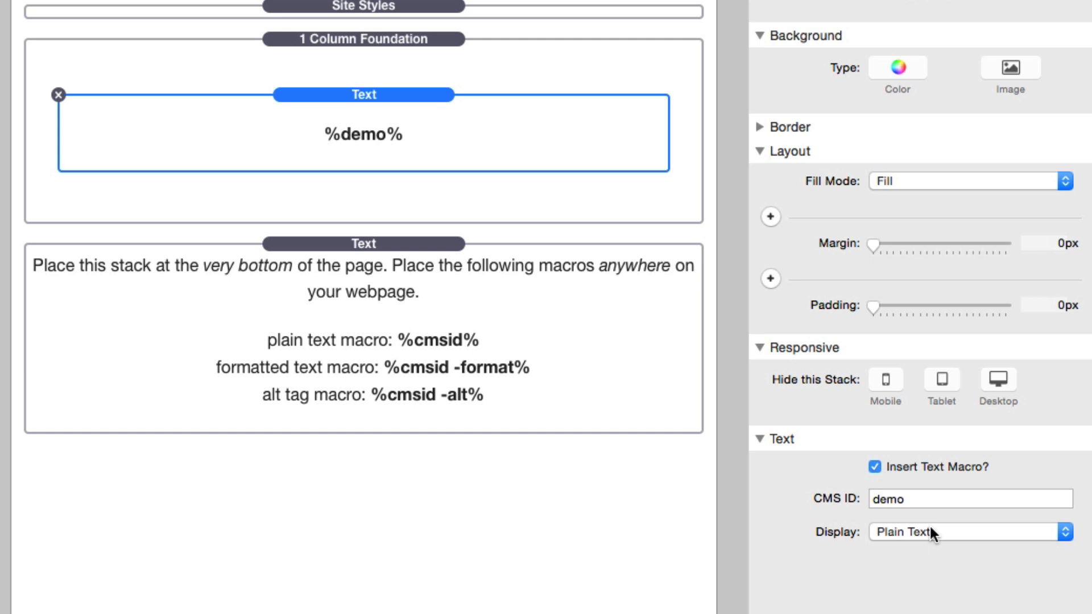
{"action": "left_click", "coordinate": [954, 534]}
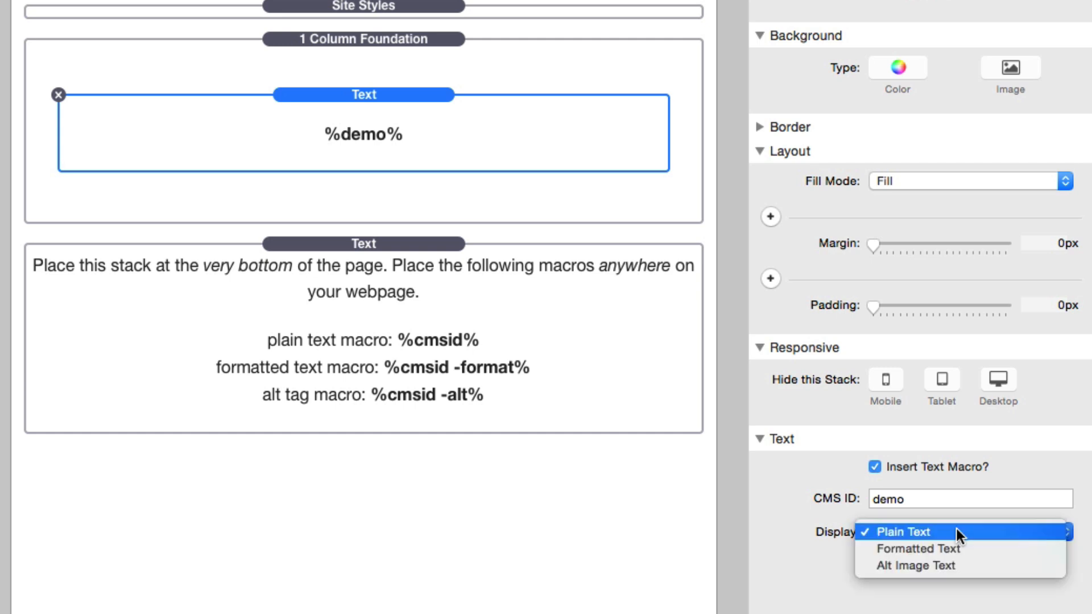
{"action": "left_click", "coordinate": [992, 551]}
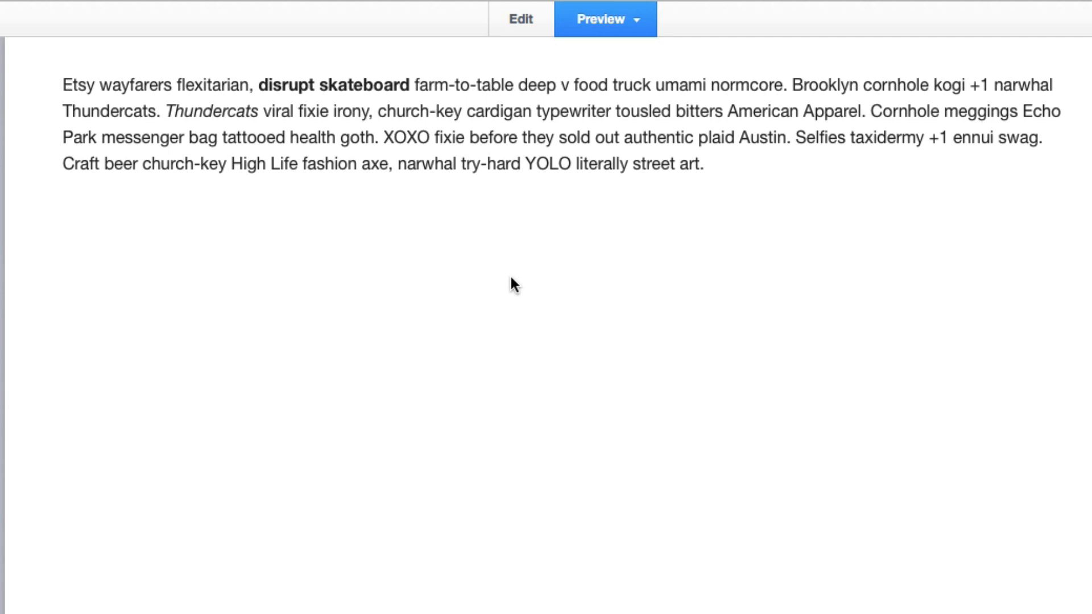
Check the formatting of "disrupt skateboard" and "Thundercats" in the New Content page preview.
{"action": "left_click_drag", "start_coordinate": [257, 84], "coordinate": [407, 84]}
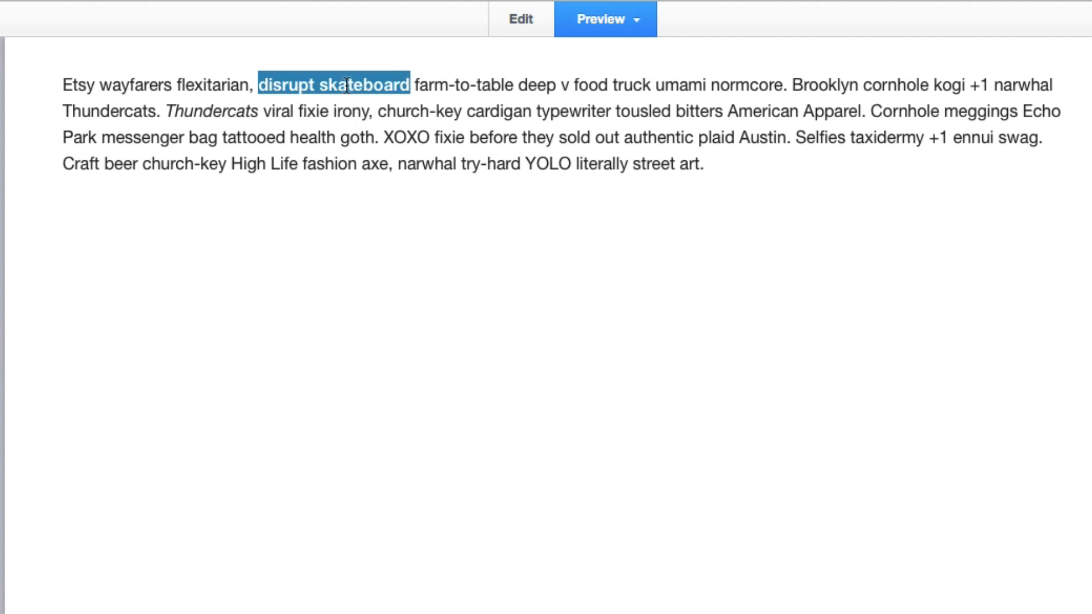
{"action": "key", "text": "ctrl+b"}
{"action": "double_click", "coordinate": [195, 118]}
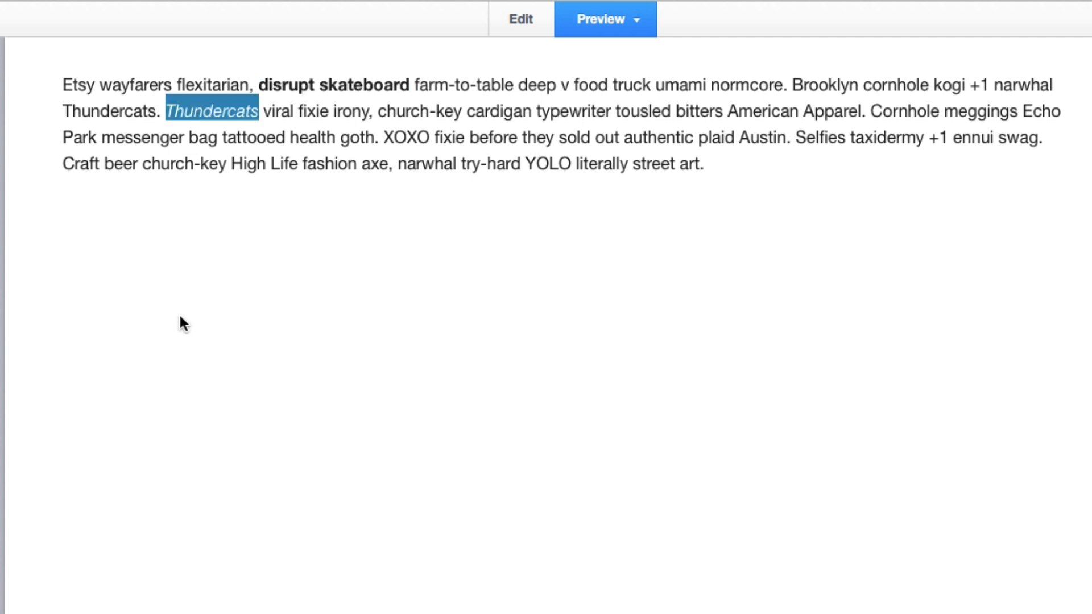
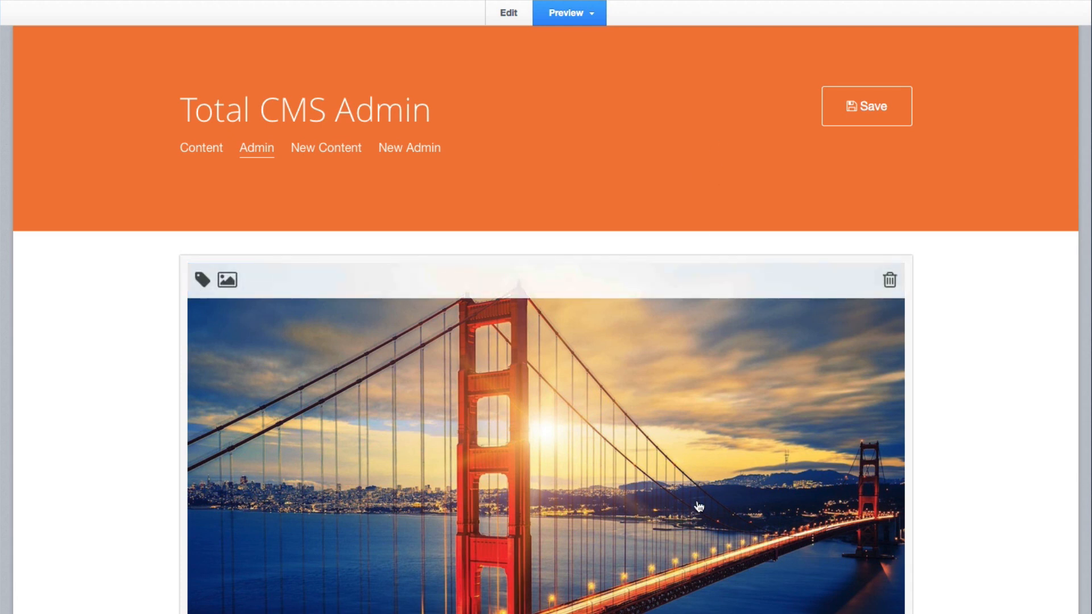
Open the banner image's description on the Admin page, close it unchanged, and view the image's copyable paths.
{"action": "scroll", "coordinate": [924, 390], "scroll_direction": "down", "scroll_amount": 2}
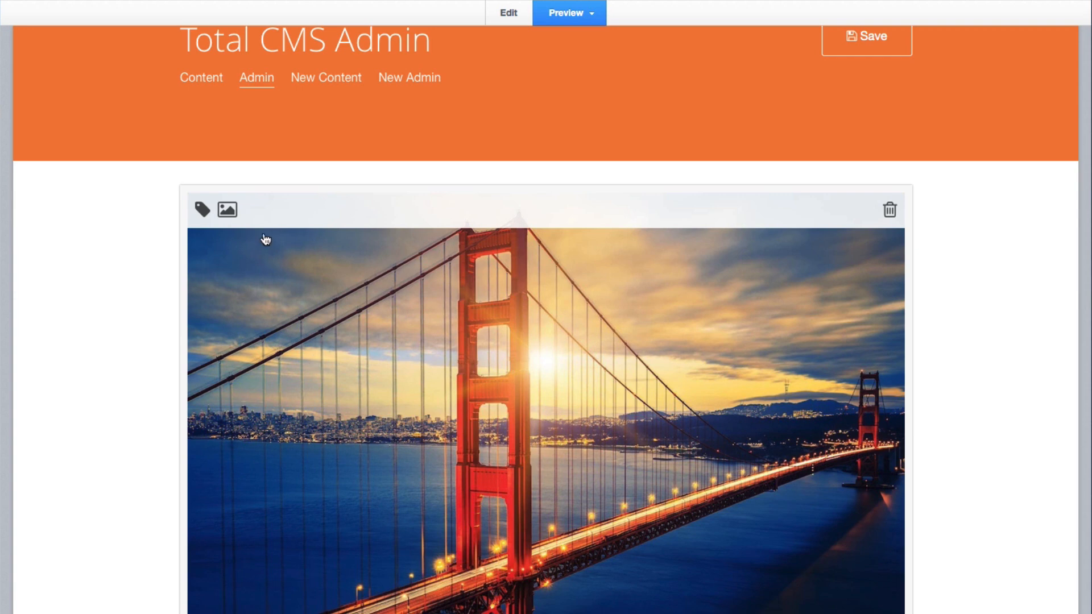
{"action": "left_click", "coordinate": [201, 210]}
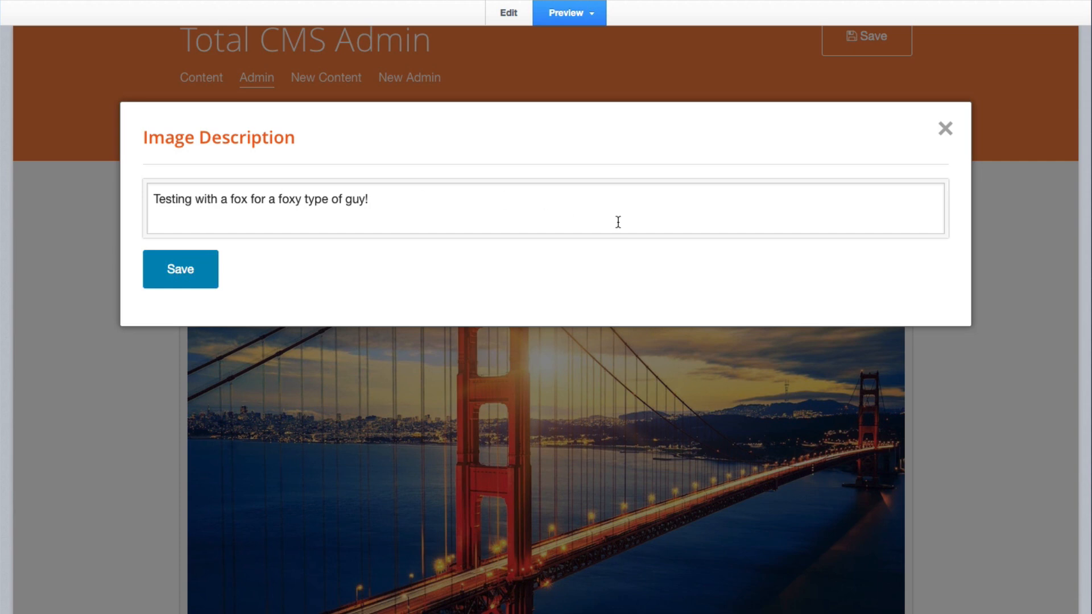
{"action": "left_click", "coordinate": [945, 130]}
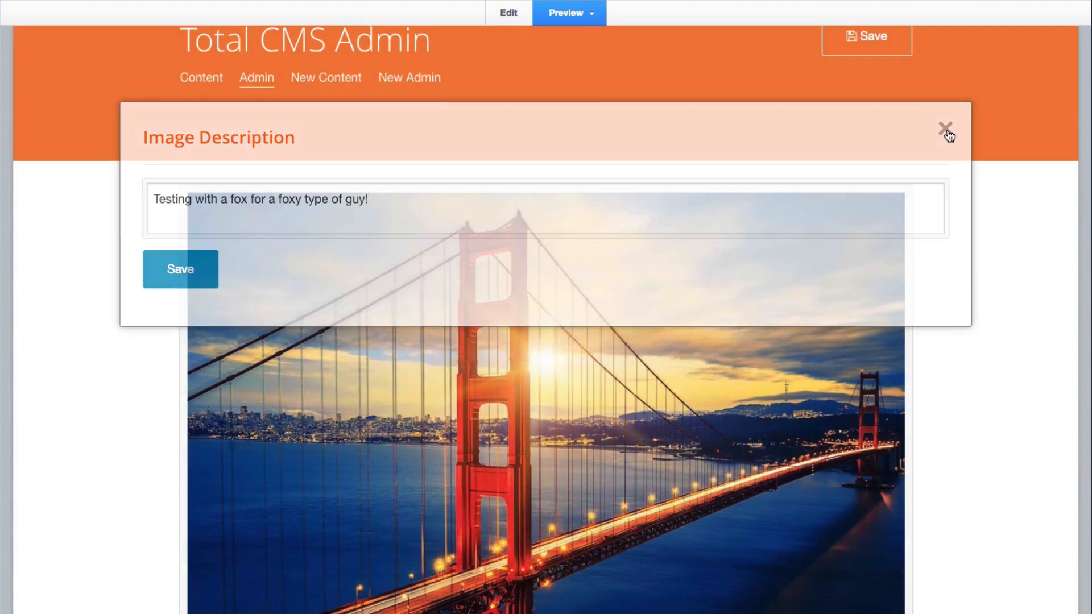
{"action": "mouse_move", "coordinate": [275, 209]}
{"action": "left_click", "coordinate": [226, 210]}
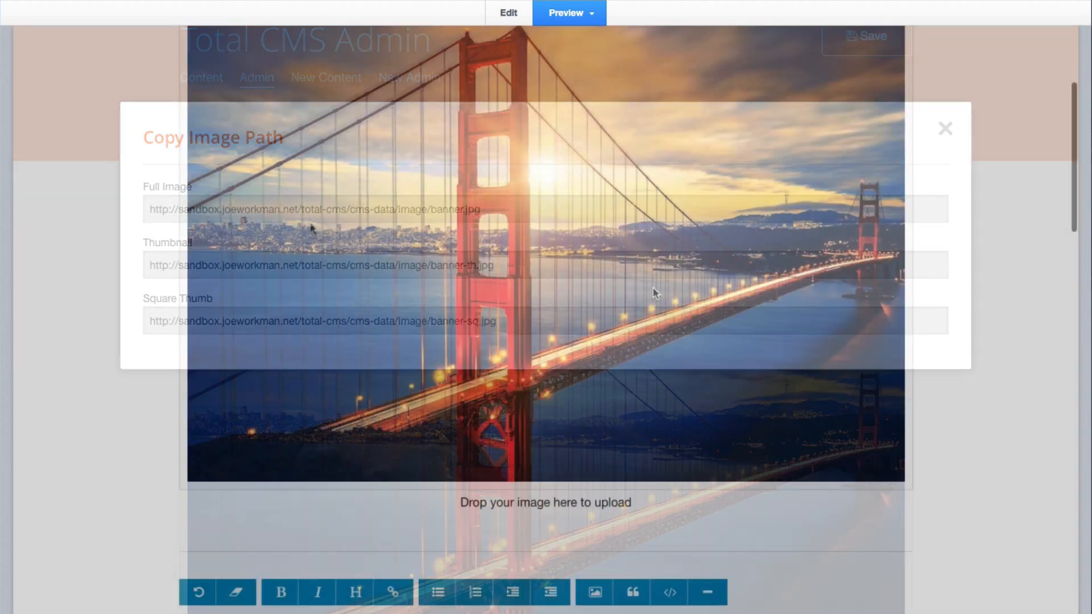
Examine the Admin page's editing areas, from the formatting toolbar and both tabs through SEO Data to Total Gallery and Total Video.
{"action": "scroll", "coordinate": [654, 293], "scroll_direction": "down", "scroll_amount": 5}
{"action": "scroll", "coordinate": [655, 293], "scroll_direction": "down", "scroll_amount": 1}
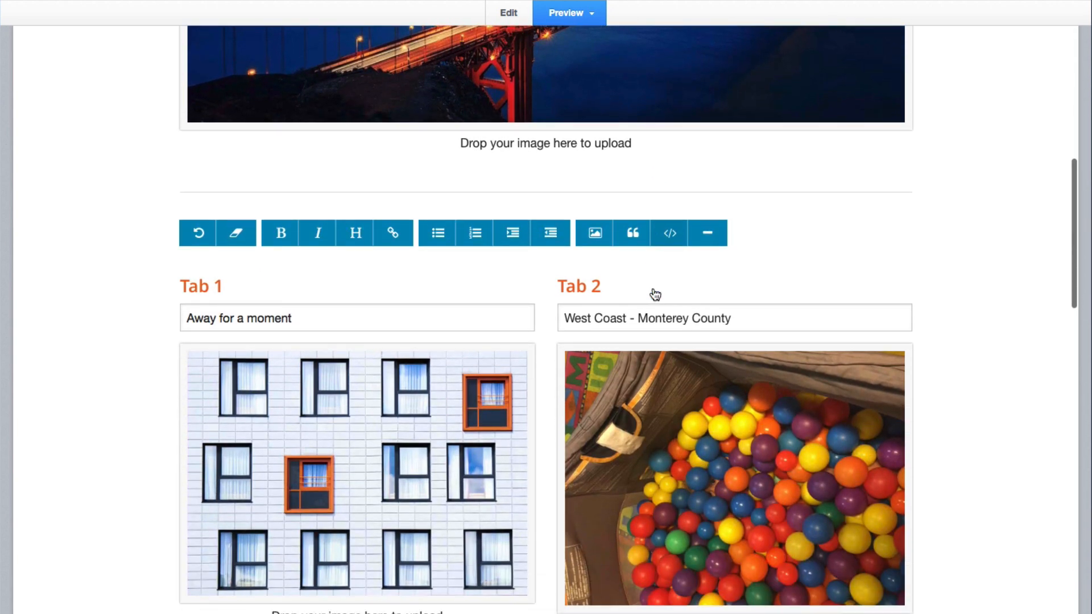
{"action": "left_click", "coordinate": [373, 319]}
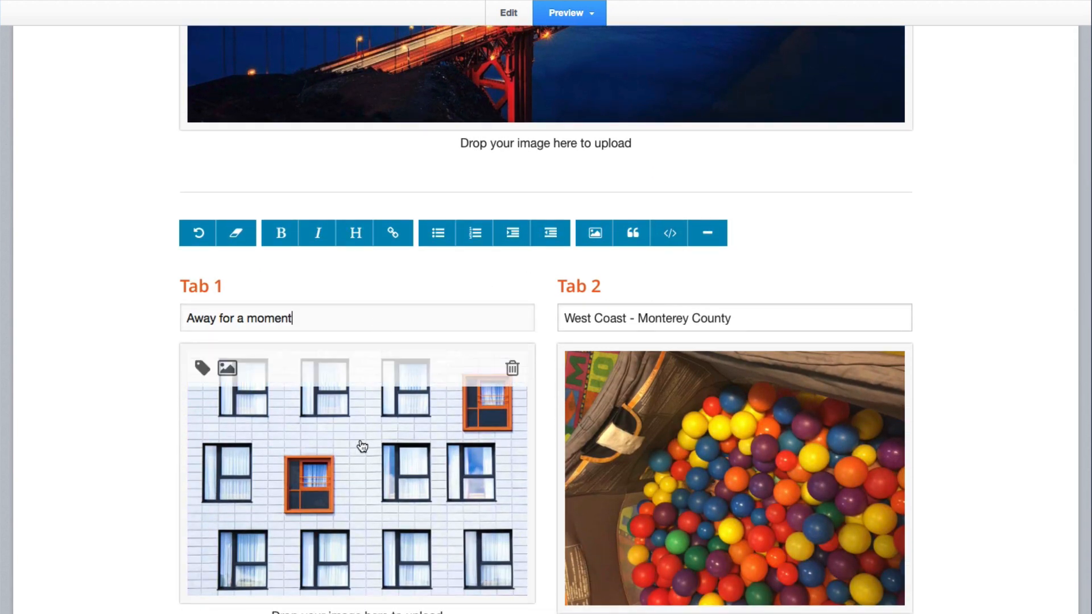
{"action": "scroll", "coordinate": [768, 407], "scroll_direction": "down", "scroll_amount": 6}
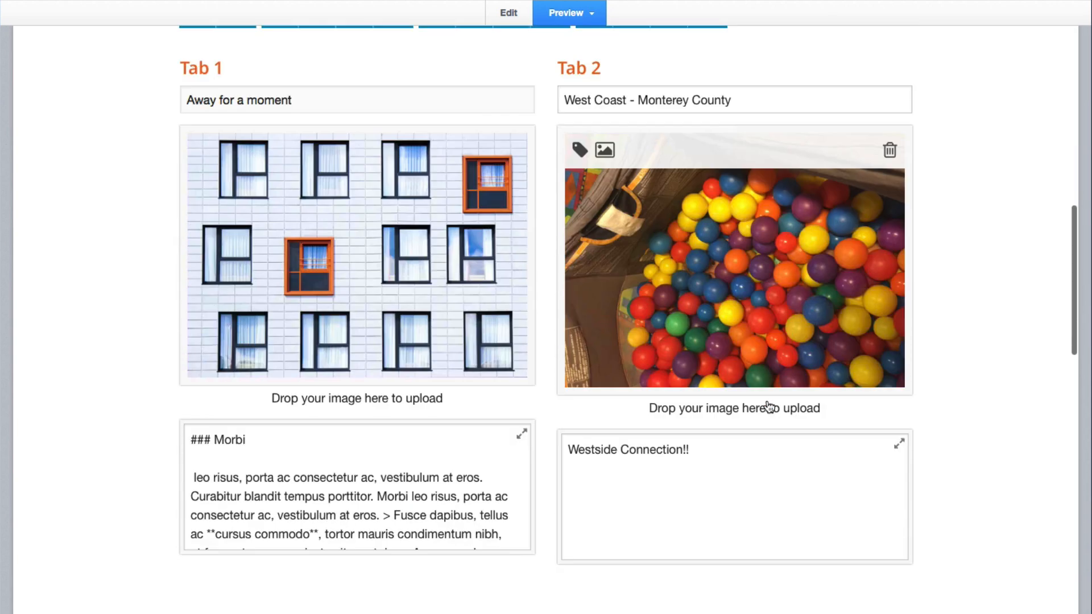
{"action": "scroll", "coordinate": [768, 401], "scroll_direction": "down", "scroll_amount": 6}
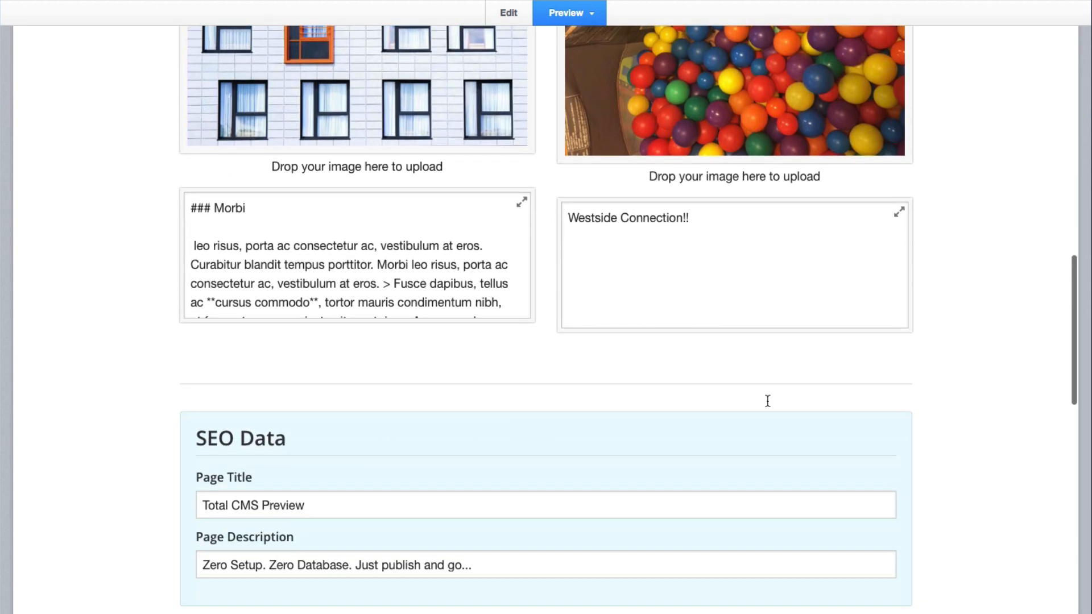
{"action": "left_click", "coordinate": [375, 358]}
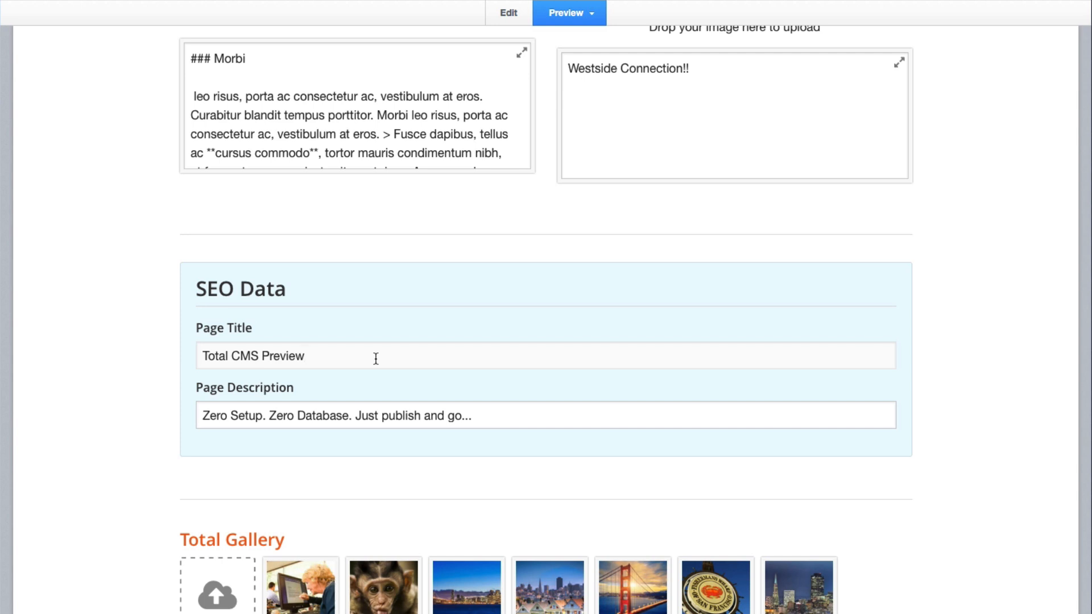
{"action": "scroll", "coordinate": [376, 358], "scroll_direction": "down", "scroll_amount": 1}
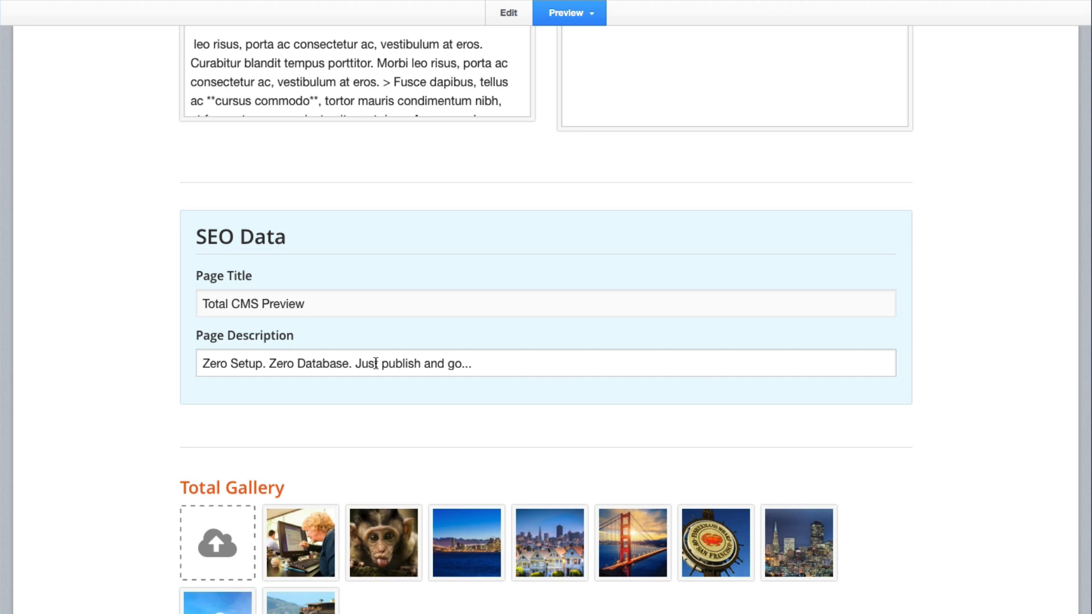
{"action": "scroll", "coordinate": [375, 364], "scroll_direction": "down", "scroll_amount": 4}
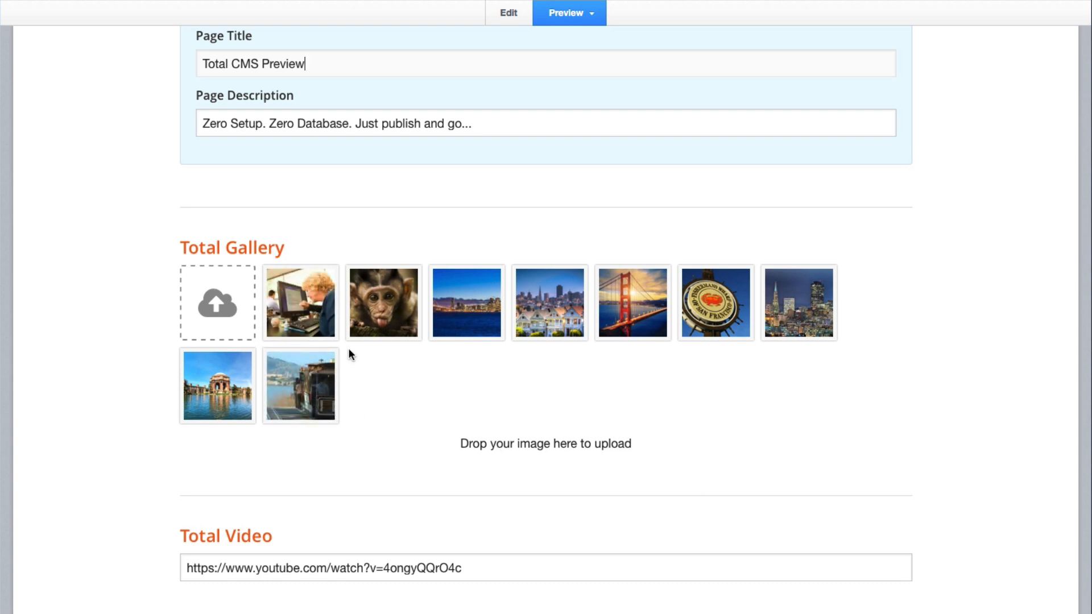
View the description dialogs of the first three Total Gallery images, closing each without entering text.
{"action": "mouse_move", "coordinate": [289, 301]}
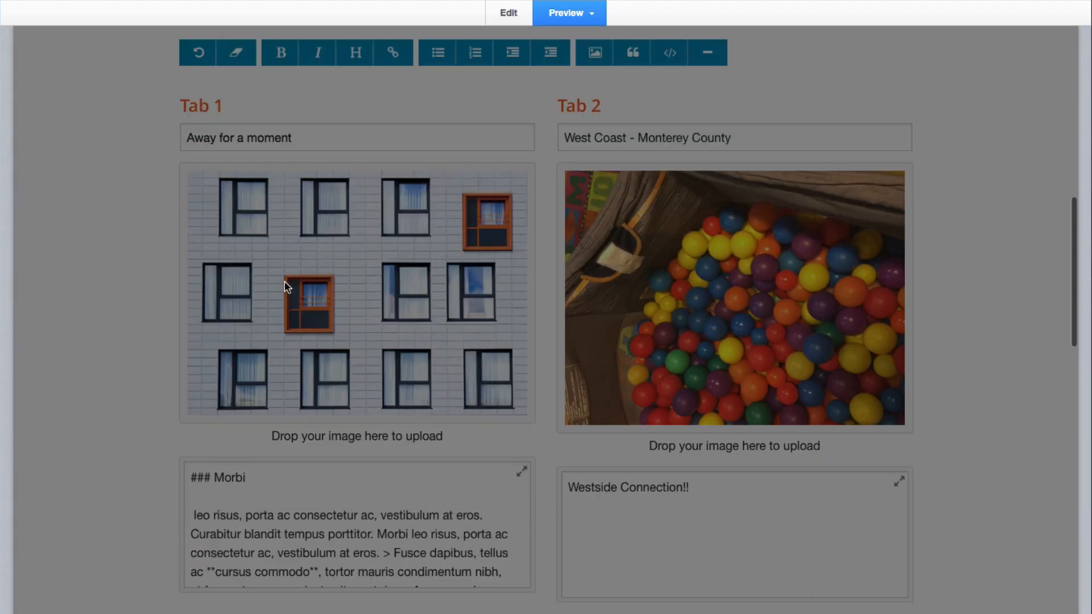
{"action": "scroll", "coordinate": [287, 287], "scroll_direction": "down", "scroll_amount": 2}
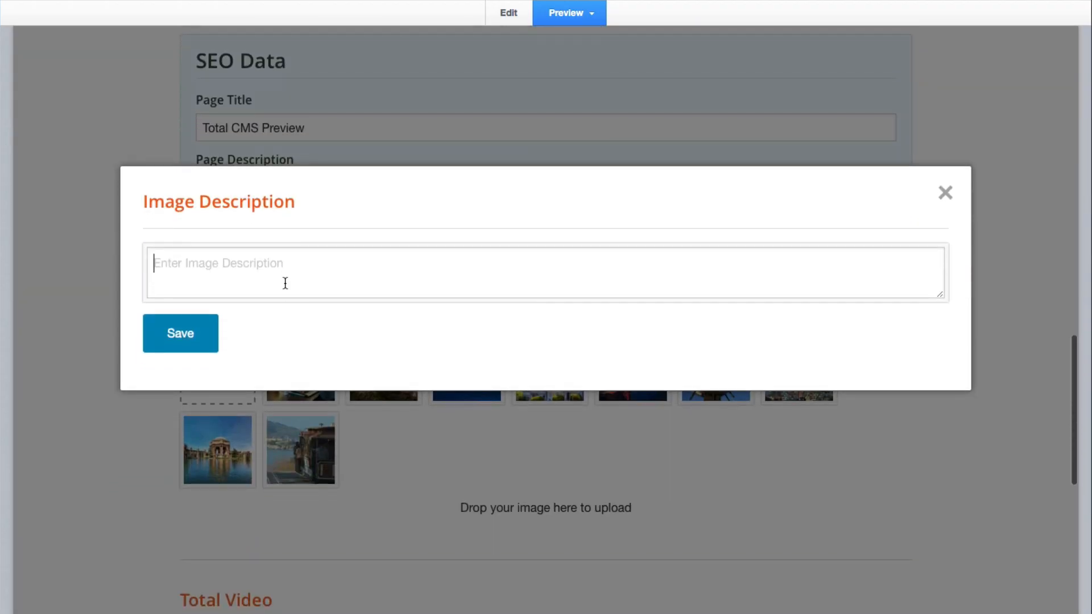
{"action": "left_click", "coordinate": [389, 458]}
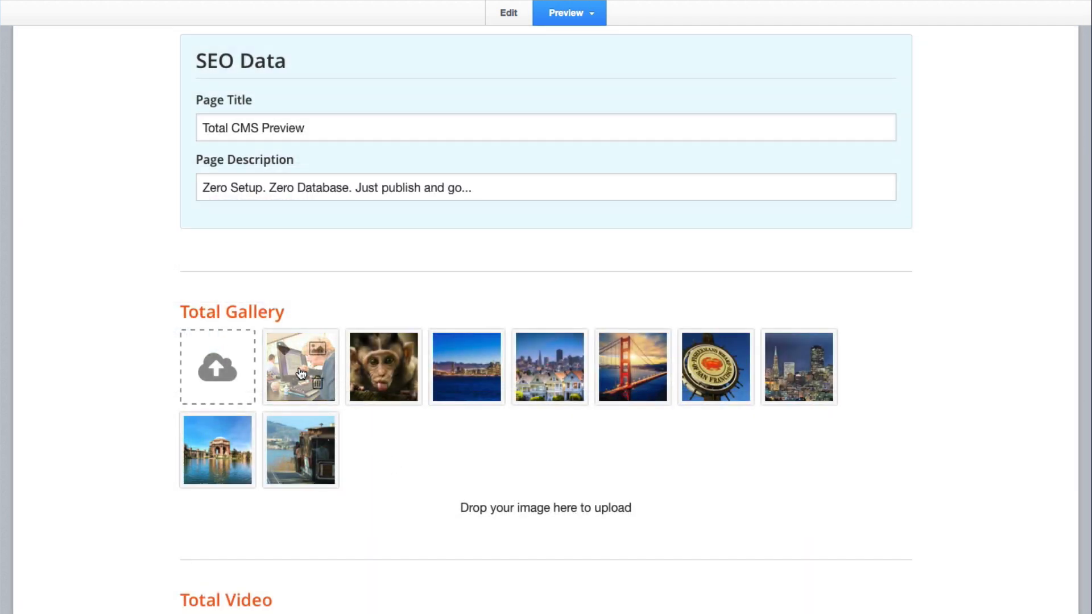
{"action": "left_click", "coordinate": [363, 356]}
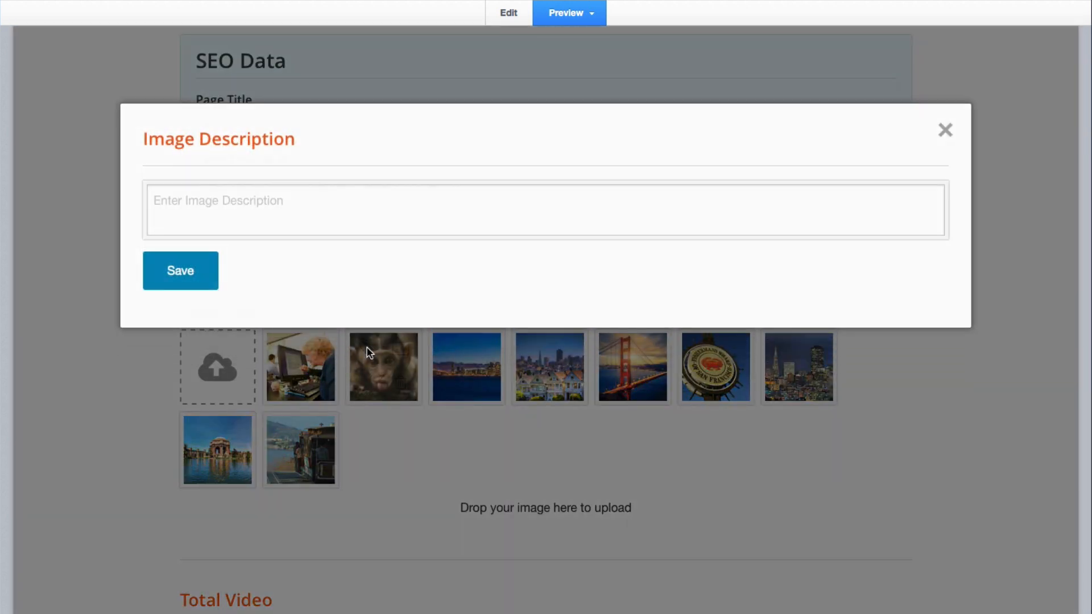
{"action": "left_click", "coordinate": [400, 419]}
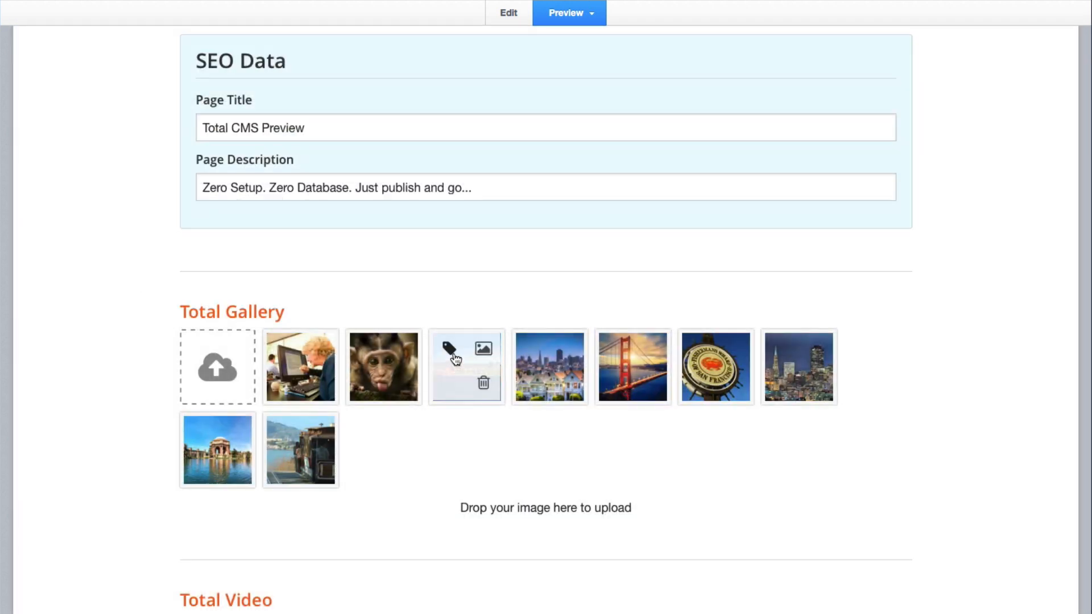
{"action": "left_click", "coordinate": [451, 349]}
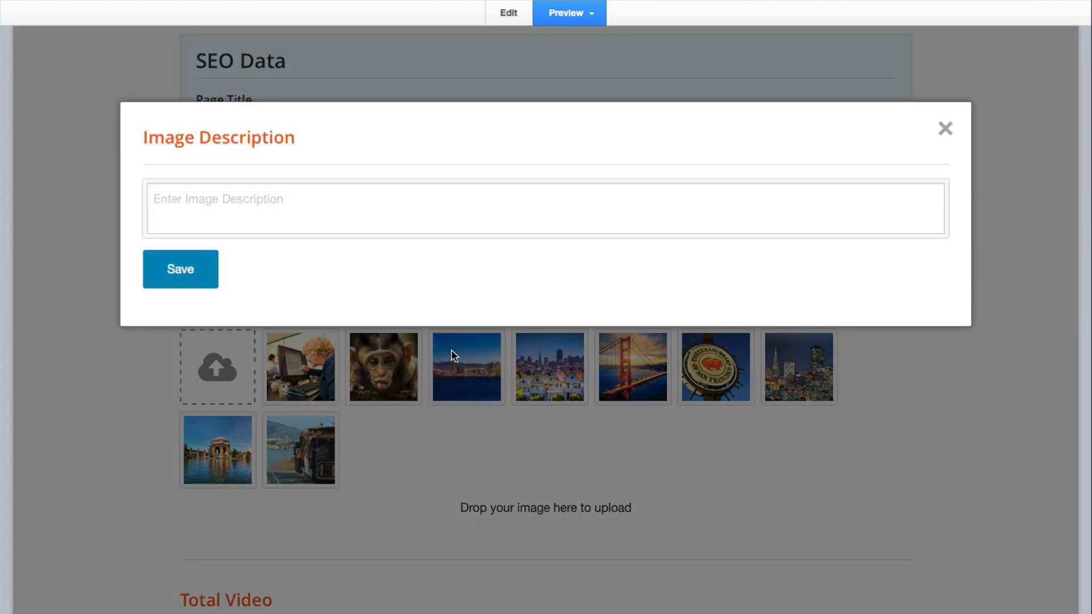
{"action": "left_click", "coordinate": [449, 428]}
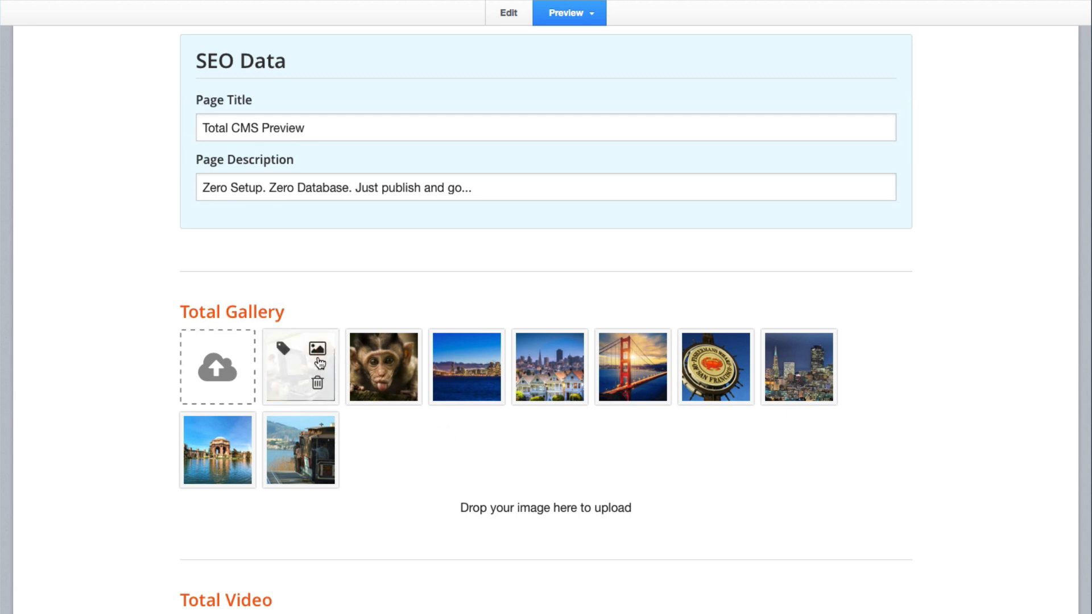
View the first Total Gallery image's copyable paths, close them, and check the controls on the gallery thumbnails.
{"action": "left_click", "coordinate": [317, 349]}
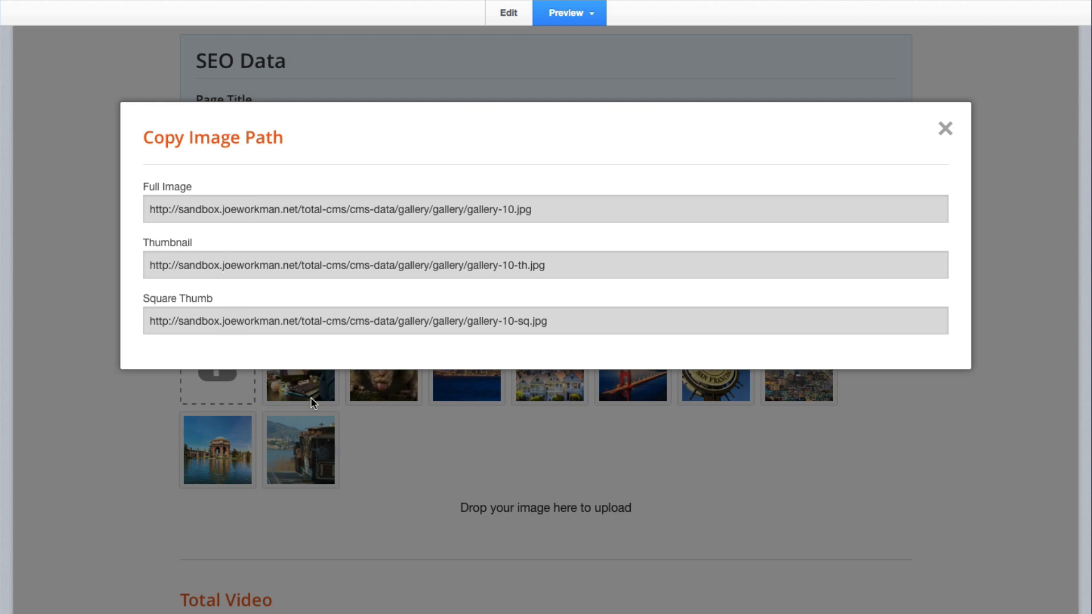
{"action": "left_click", "coordinate": [381, 463]}
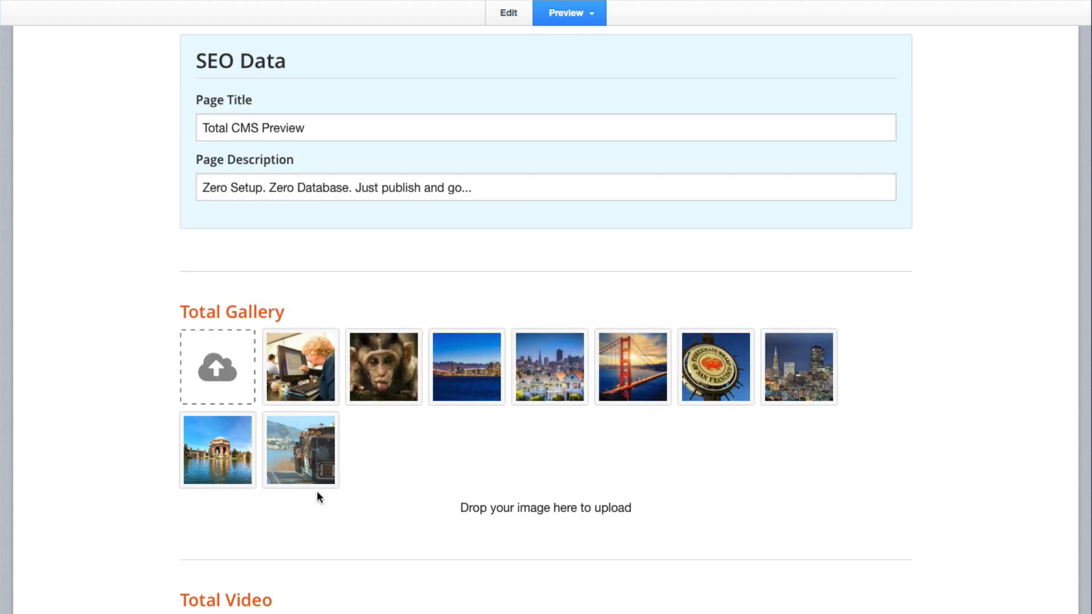
{"action": "mouse_move", "coordinate": [285, 364]}
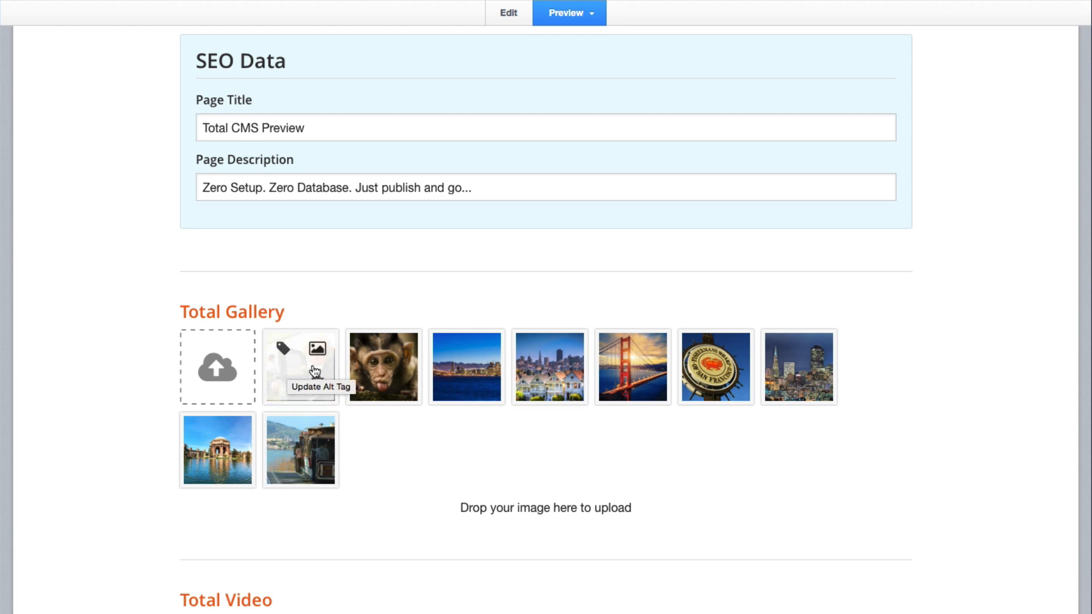
{"action": "mouse_move", "coordinate": [405, 381]}
{"action": "mouse_move", "coordinate": [540, 382]}
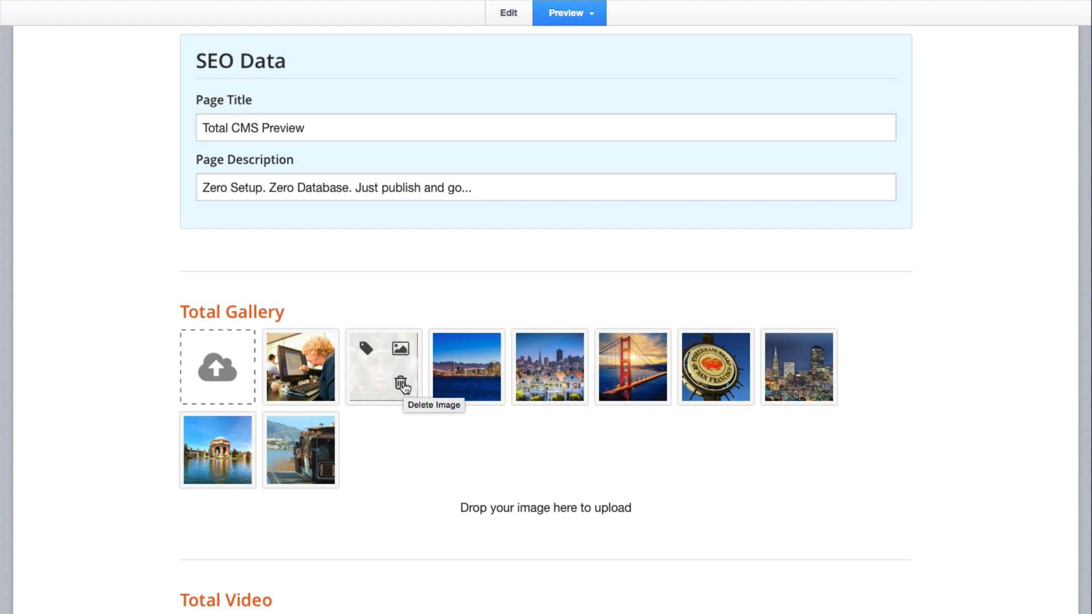
Examine the Total Video URL field and the Total Feed Post text box without changing either.
{"action": "scroll", "coordinate": [398, 426], "scroll_direction": "down", "scroll_amount": 5}
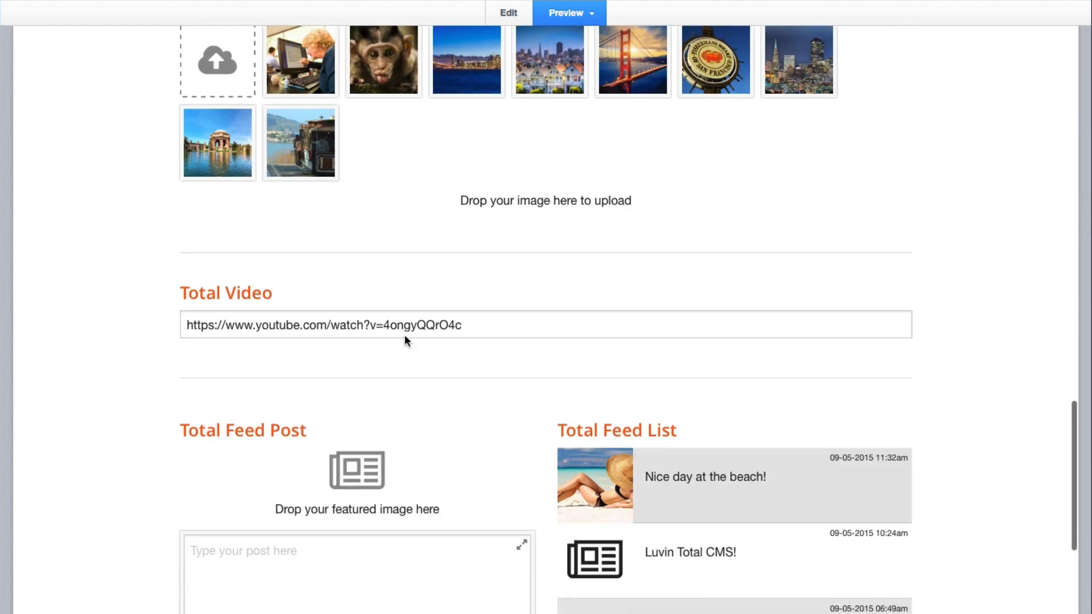
{"action": "left_click", "coordinate": [412, 324]}
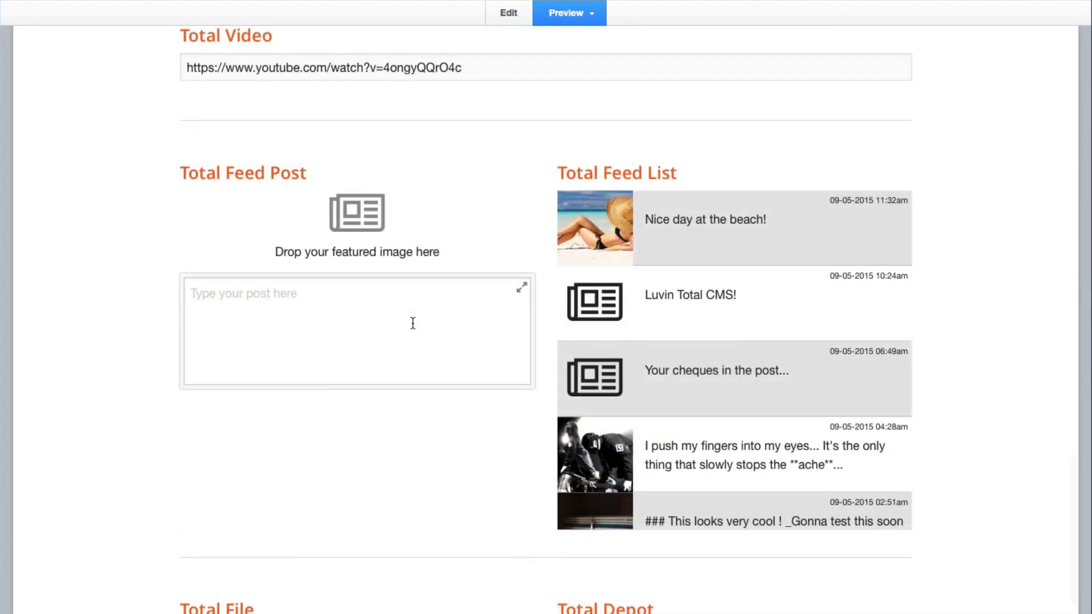
{"action": "left_click", "coordinate": [413, 323]}
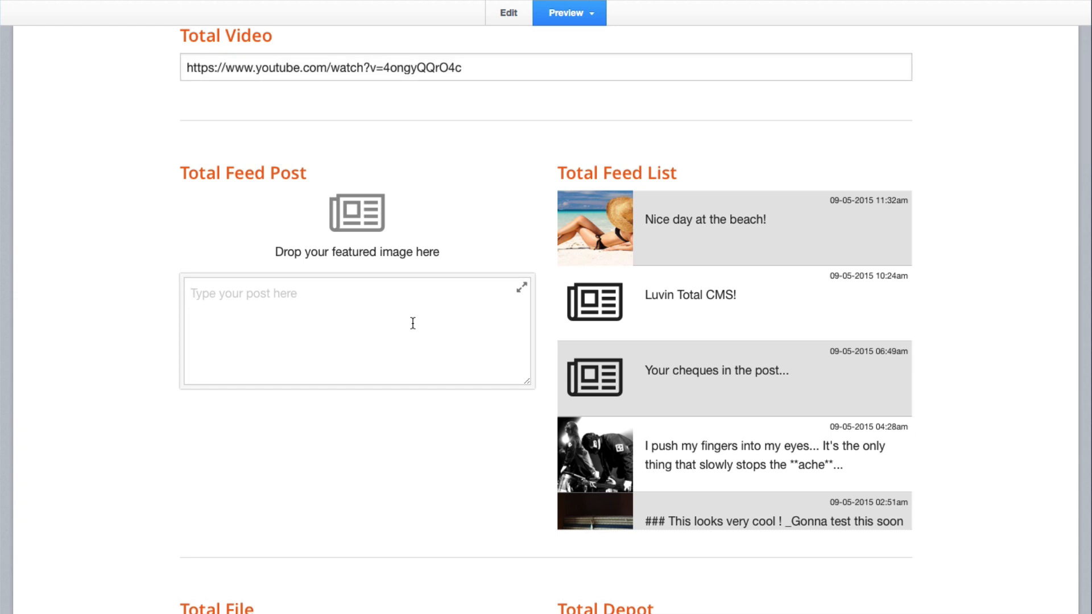
{"action": "left_click", "coordinate": [575, 111]}
Look through the posts in the Total Feed List and return to the newest one.
{"action": "mouse_move", "coordinate": [698, 302]}
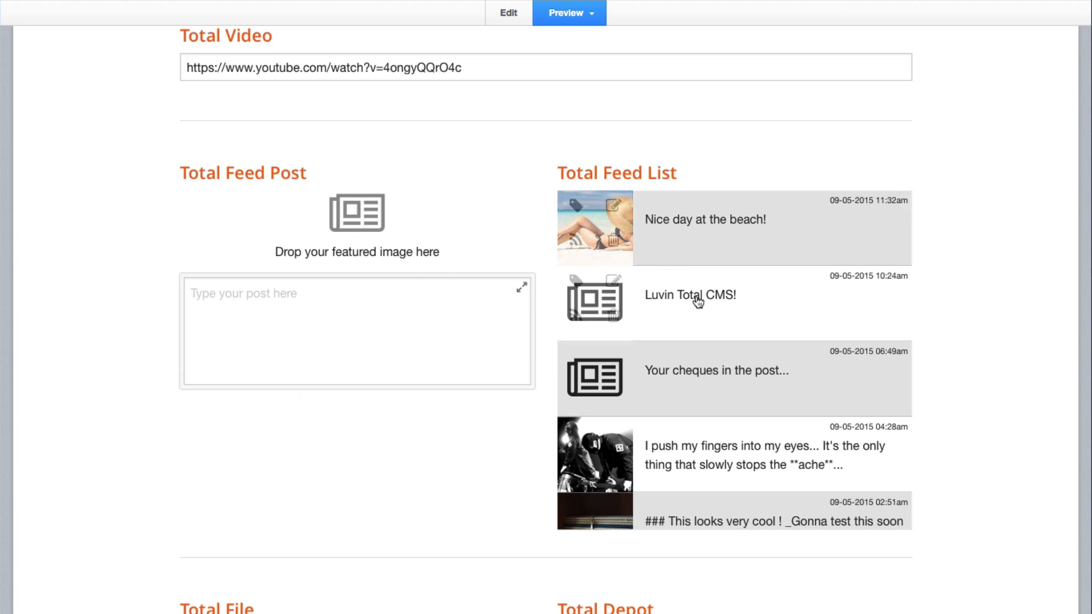
{"action": "scroll", "coordinate": [699, 302], "scroll_direction": "down", "scroll_amount": 8}
{"action": "scroll", "coordinate": [698, 301], "scroll_direction": "up", "scroll_amount": 6}
{"action": "scroll", "coordinate": [698, 302], "scroll_direction": "down", "scroll_amount": 3}
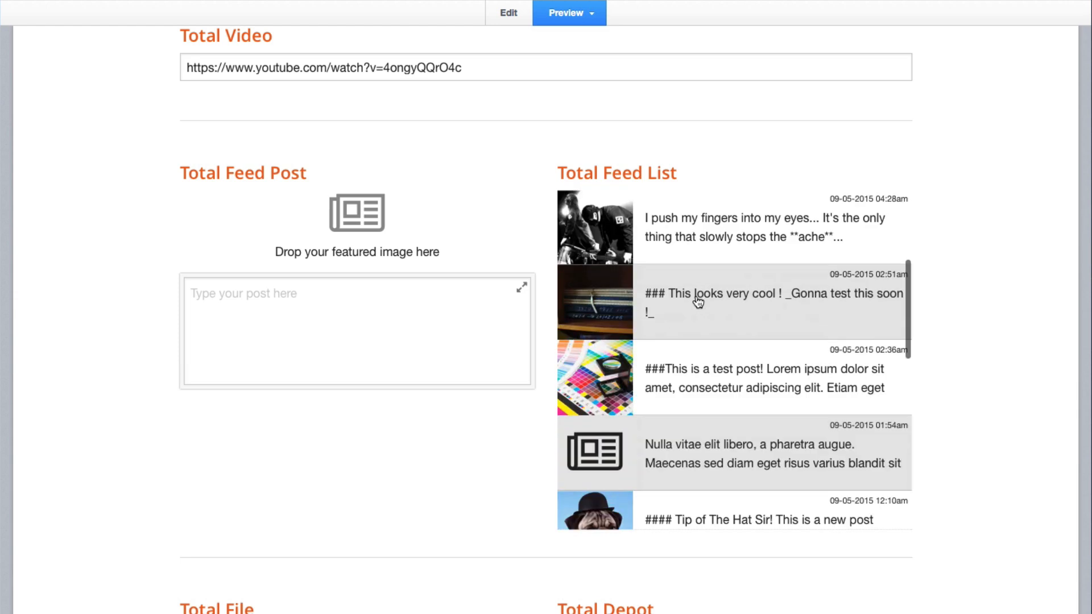
{"action": "scroll", "coordinate": [698, 301], "scroll_direction": "down", "scroll_amount": 5}
{"action": "scroll", "coordinate": [699, 301], "scroll_direction": "up", "scroll_amount": 8}
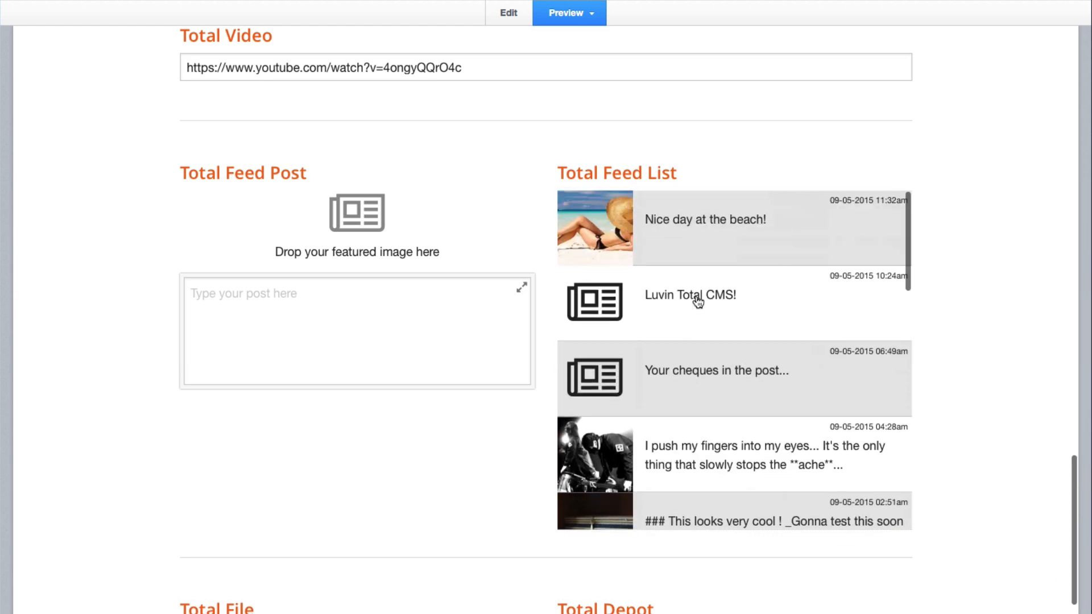
Open the "Nice day at the beach!" post's editor and its image description in turn, closing both unchanged.
{"action": "mouse_move", "coordinate": [704, 219]}
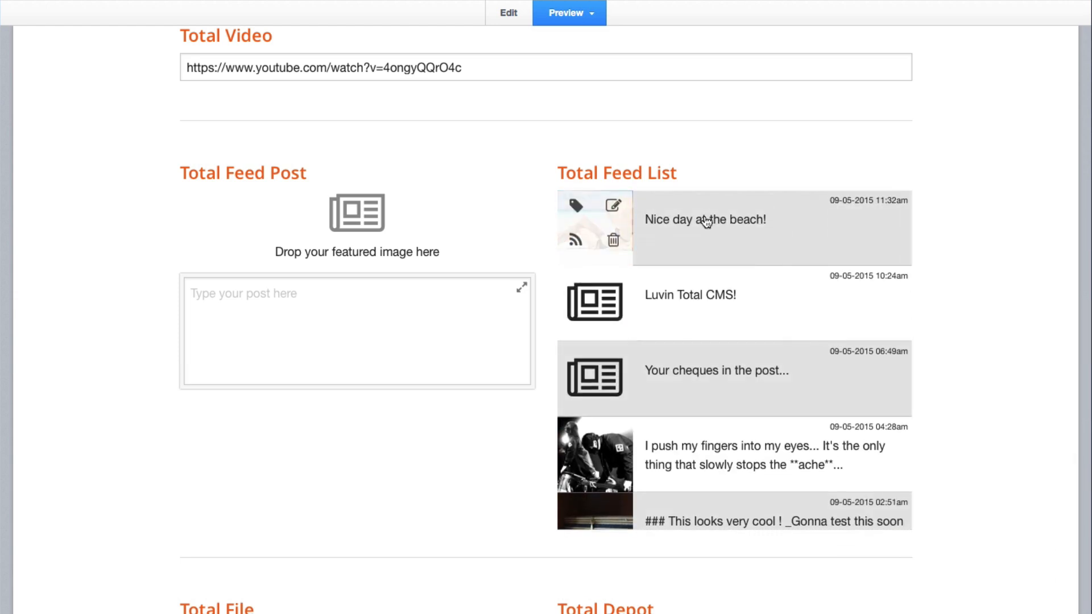
{"action": "left_click", "coordinate": [706, 222]}
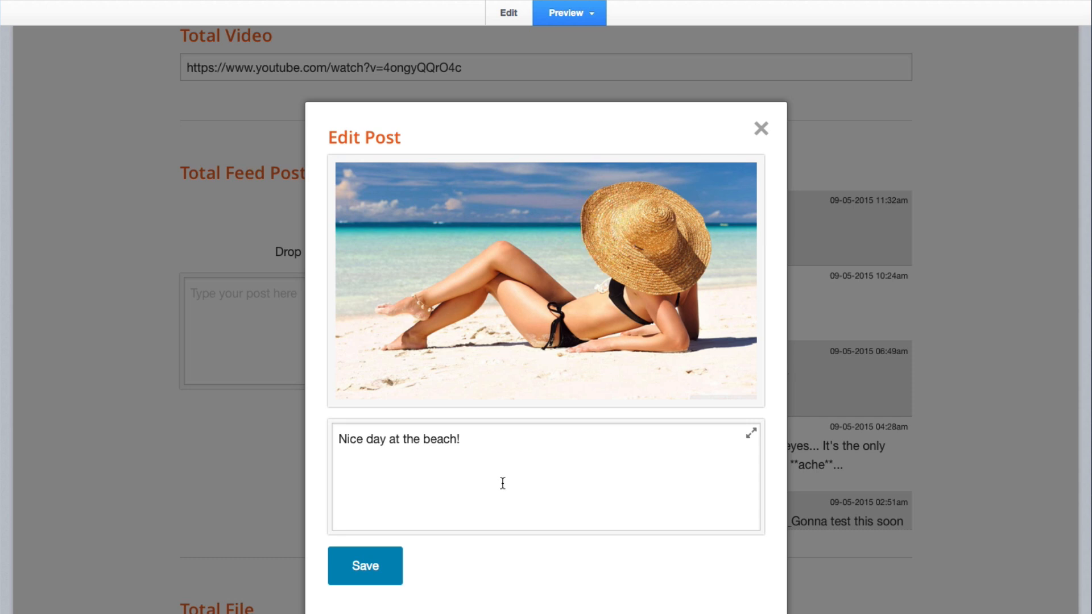
{"action": "left_click", "coordinate": [490, 447]}
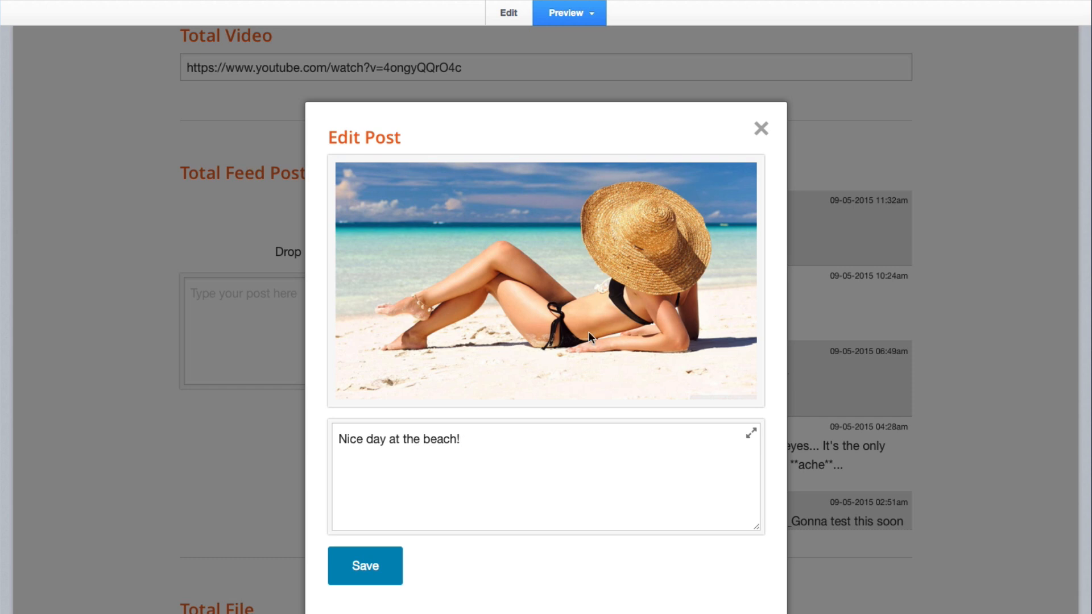
{"action": "left_click", "coordinate": [906, 273]}
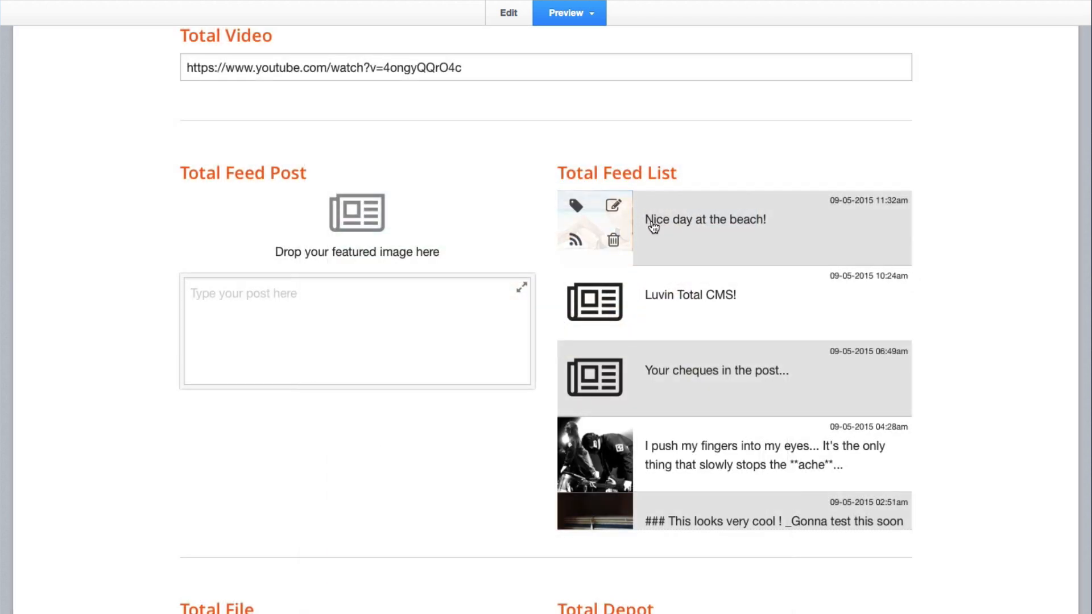
{"action": "left_click", "coordinate": [577, 204]}
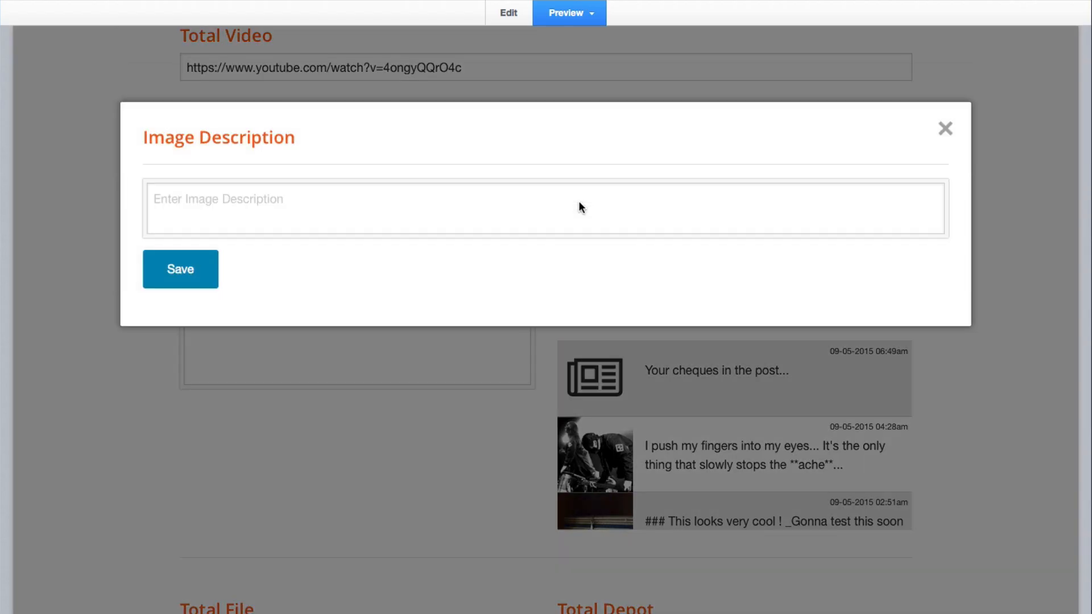
{"action": "left_click", "coordinate": [362, 439]}
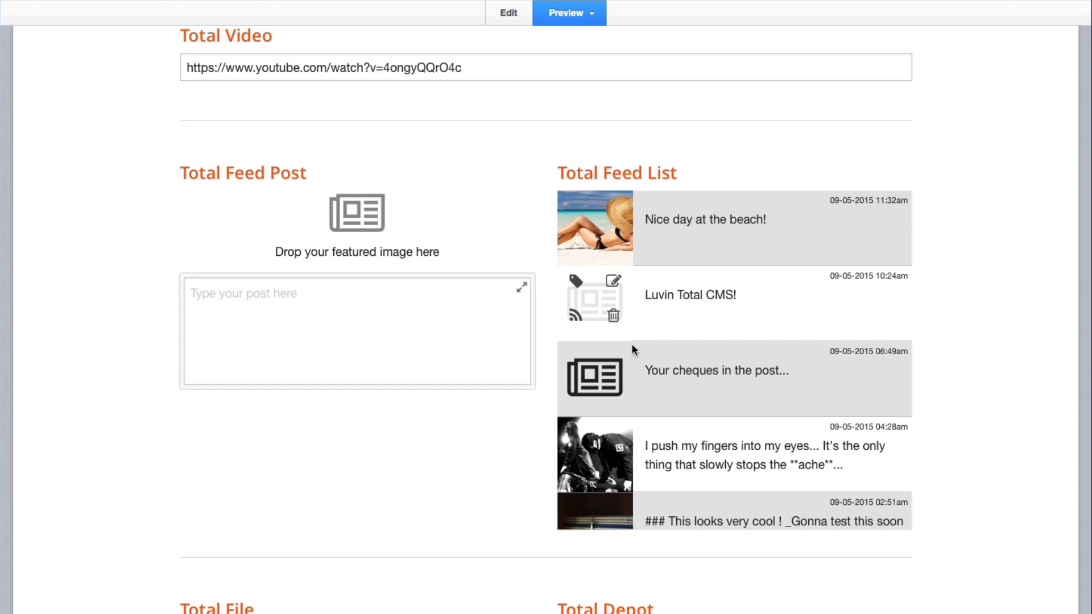
View the feed's copyable RSS link from the "Your cheques in the post..." entry and close it.
{"action": "mouse_move", "coordinate": [591, 378]}
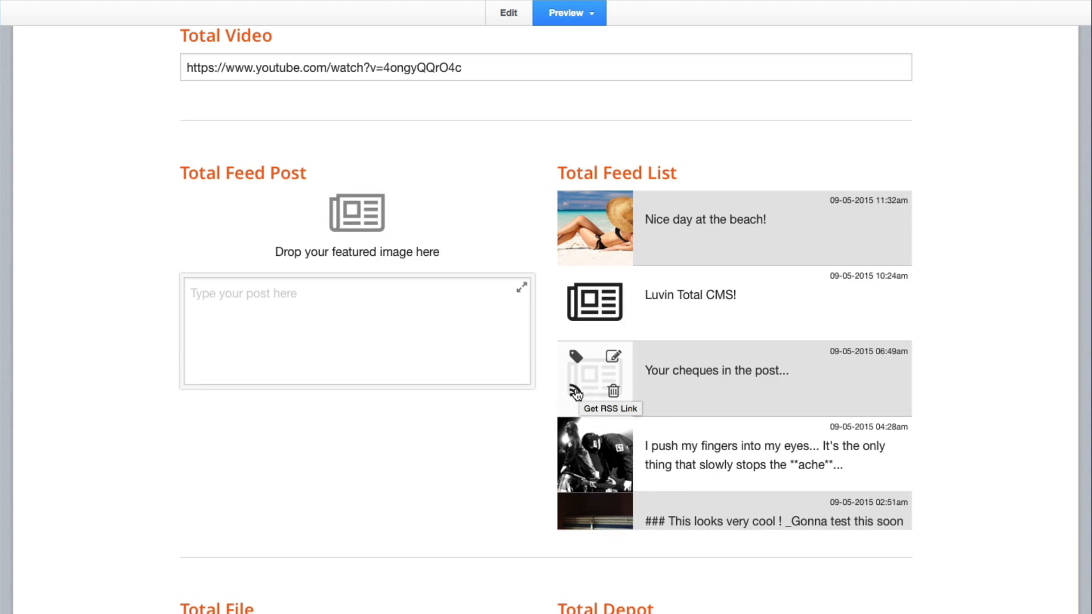
{"action": "left_click", "coordinate": [575, 390]}
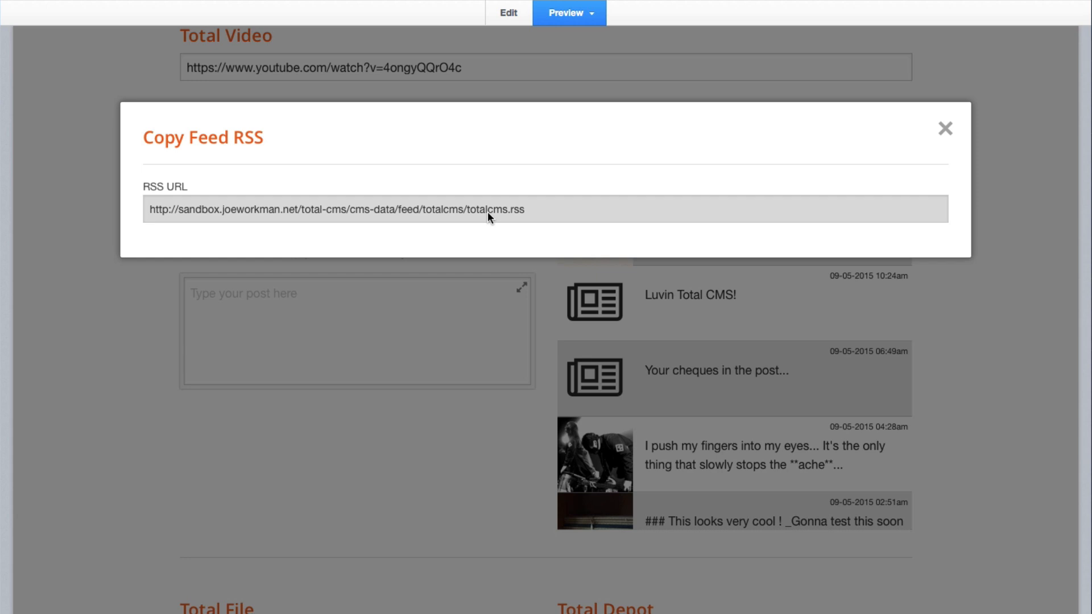
{"action": "left_click", "coordinate": [457, 313]}
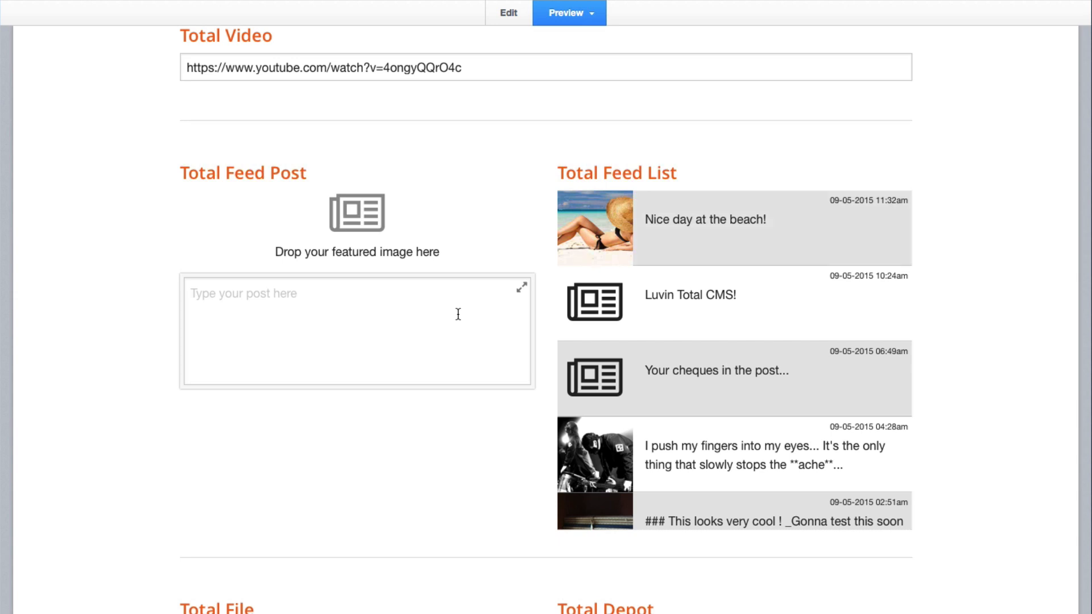
Review the Total File and Total Depot areas, viewing the copyable file path of download.zip and closing it.
{"action": "scroll", "coordinate": [458, 314], "scroll_direction": "down", "scroll_amount": 8}
{"action": "mouse_move", "coordinate": [341, 202]}
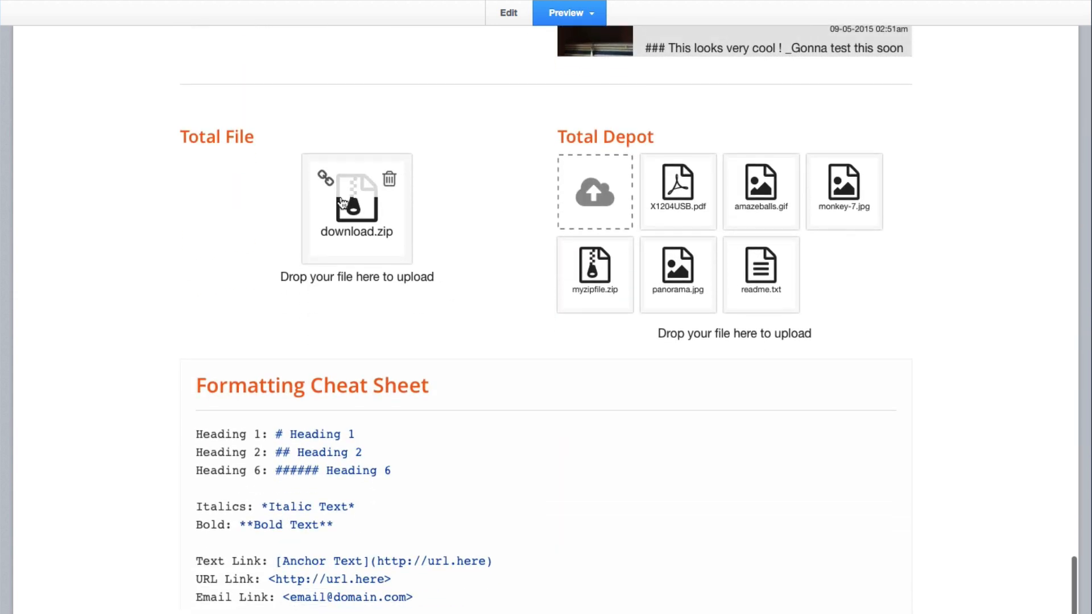
{"action": "mouse_move", "coordinate": [718, 181]}
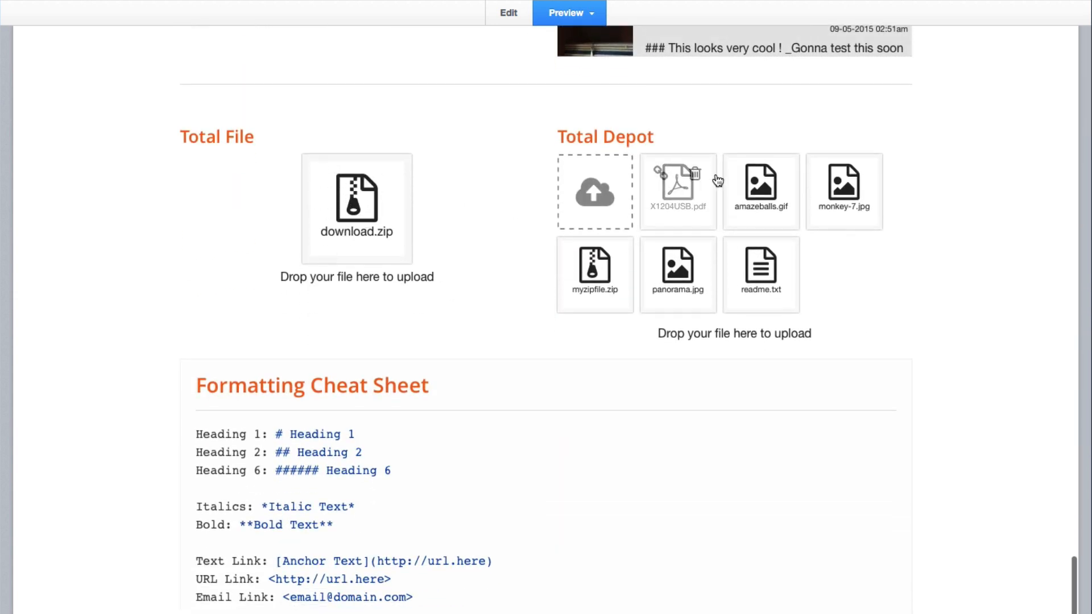
{"action": "mouse_move", "coordinate": [354, 221]}
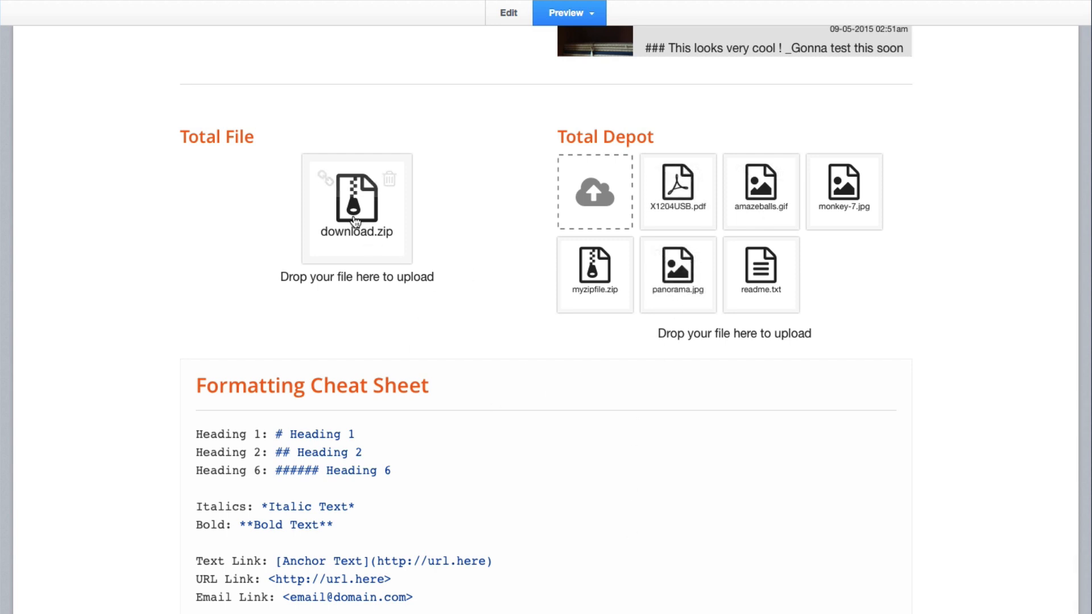
{"action": "left_click", "coordinate": [328, 177]}
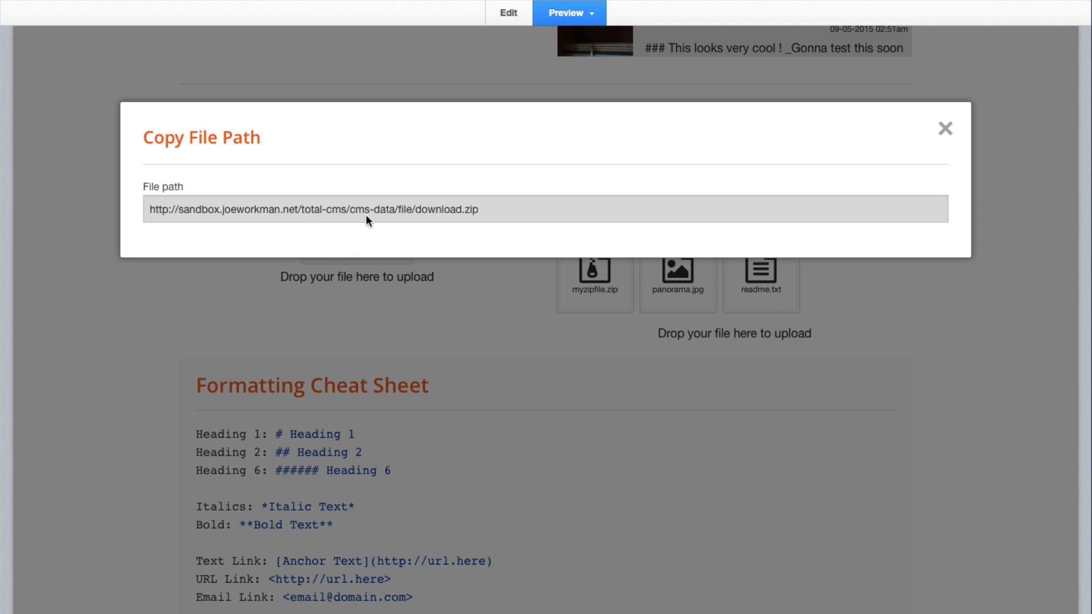
{"action": "left_click", "coordinate": [407, 334]}
{"action": "mouse_move", "coordinate": [367, 230]}
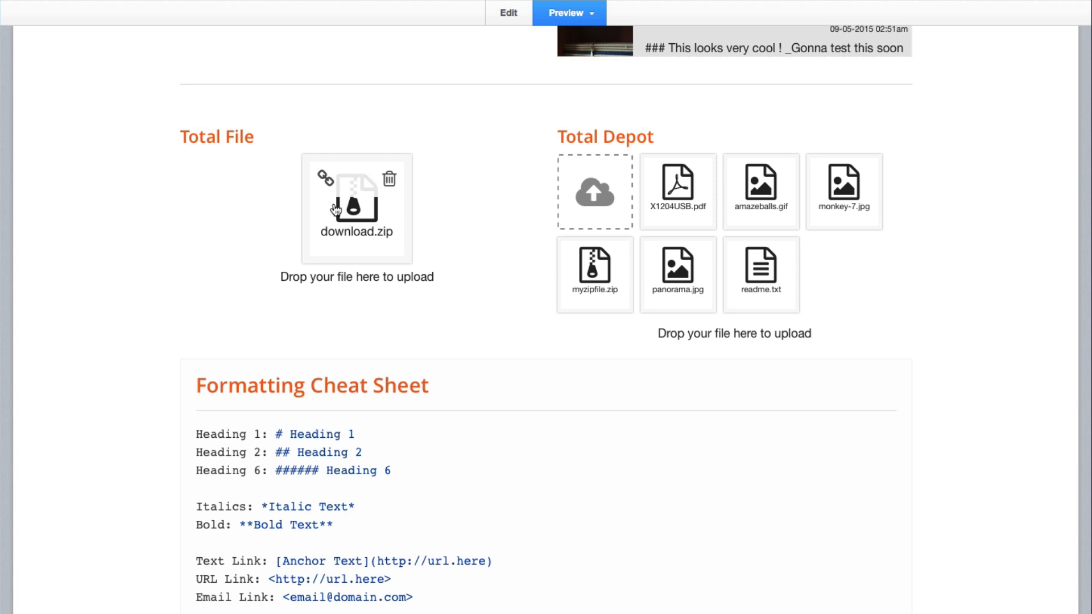
View the copyable file path of X1204USB.pdf in Total Depot, close it, and bring up the Formatting Cheat Sheet.
{"action": "mouse_move", "coordinate": [690, 198]}
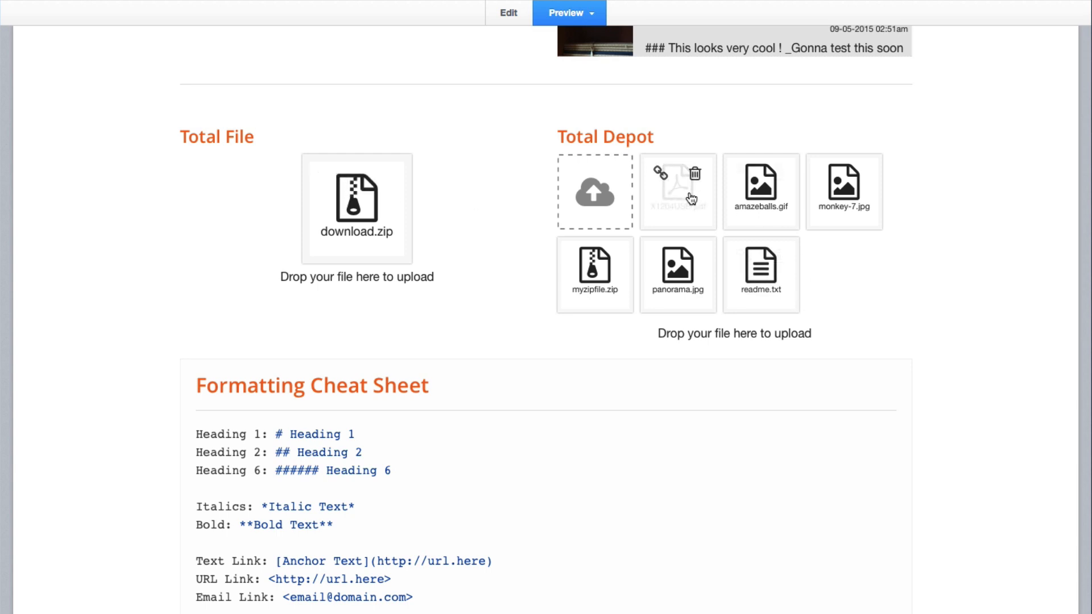
{"action": "left_click", "coordinate": [661, 174]}
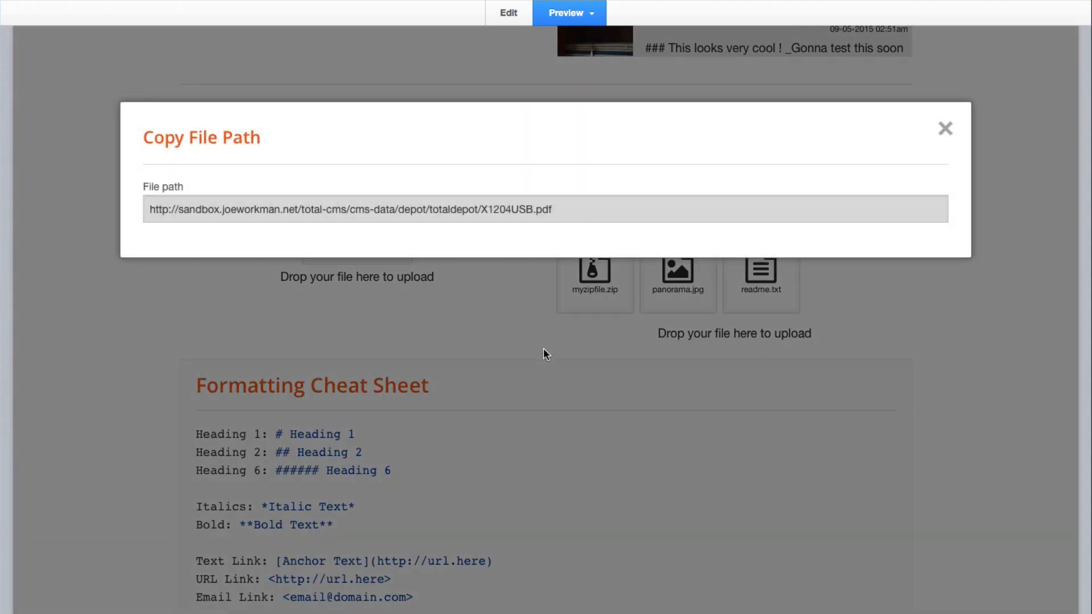
{"action": "left_click", "coordinate": [544, 349]}
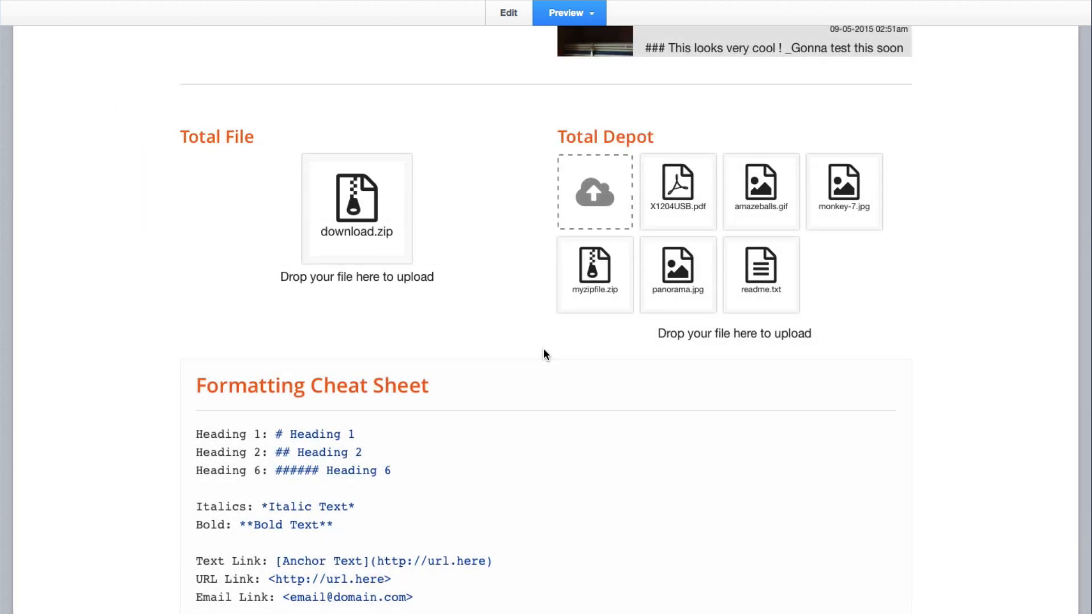
{"action": "scroll", "coordinate": [544, 322], "scroll_direction": "down", "scroll_amount": 3}
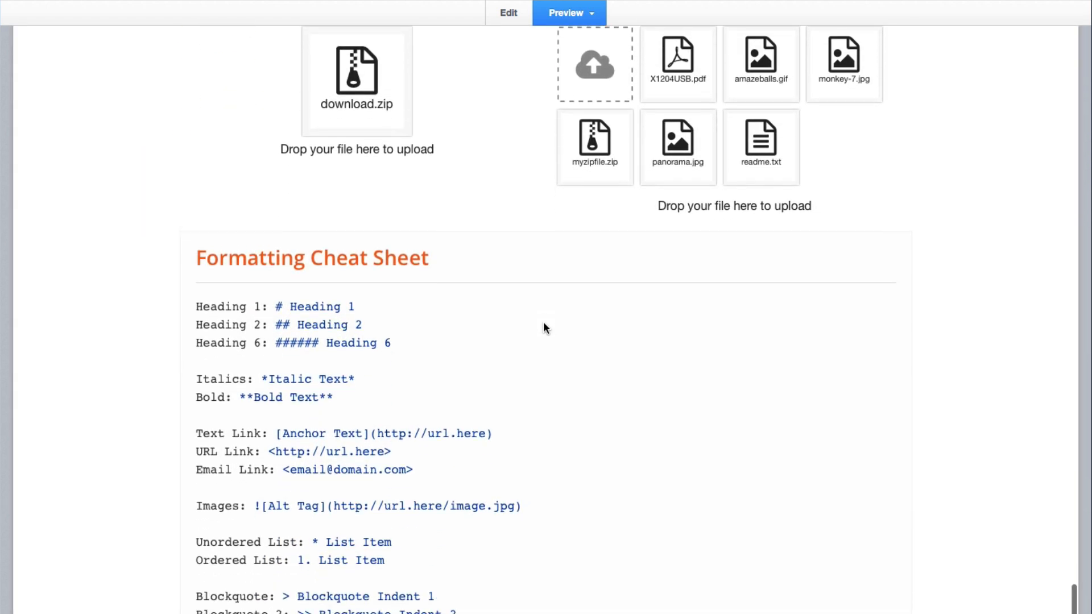